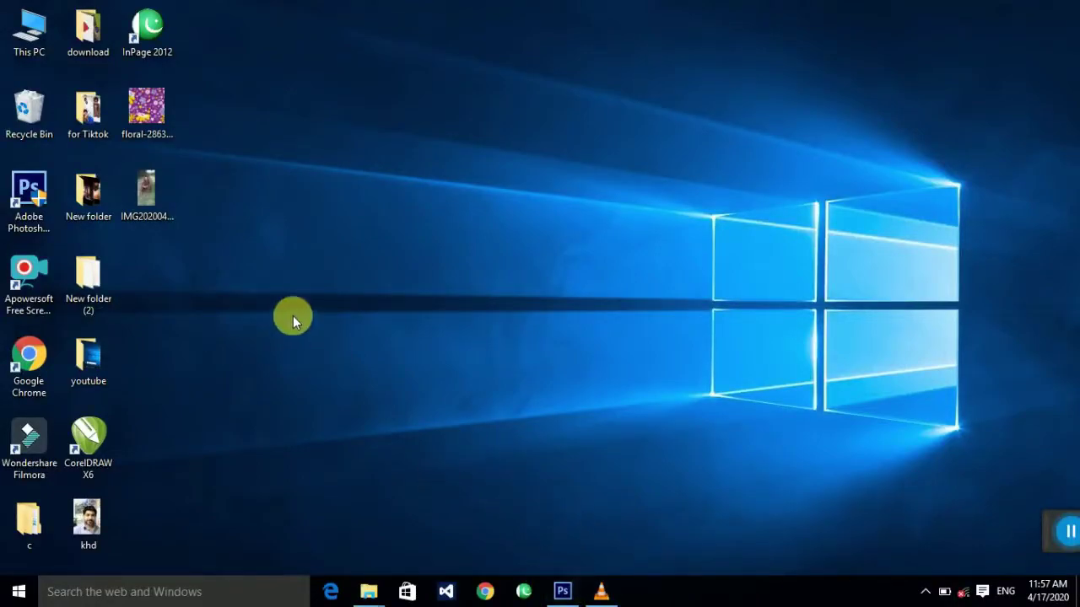
# Preview IMG20200411180520.jpg in Windows Photos, then return to the same portrait in Photoshop.
pyautogui.doubleClick(145, 179)
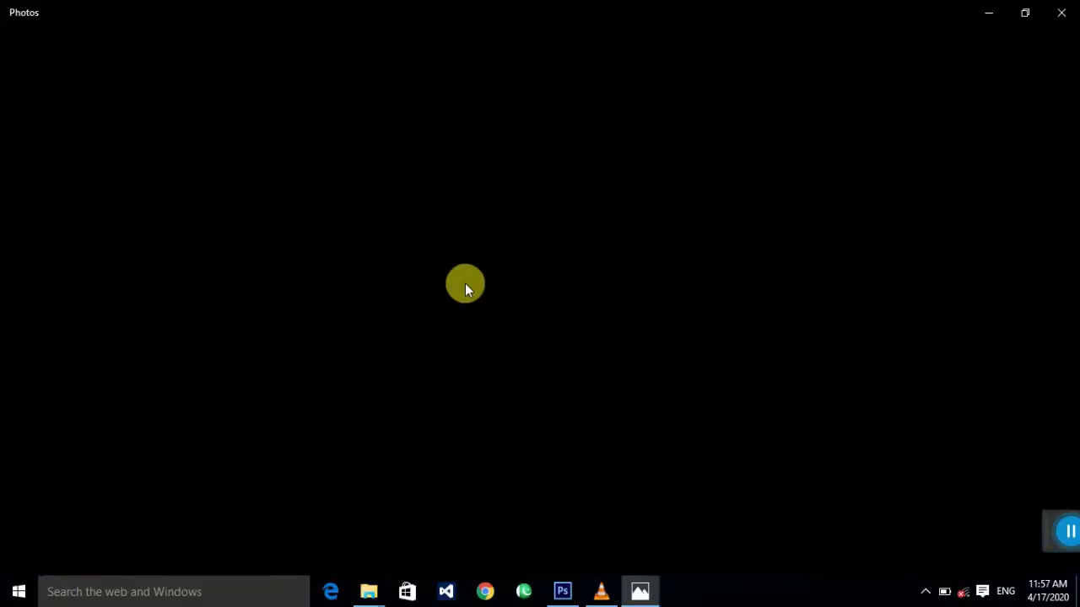
pyautogui.click(1061, 12)
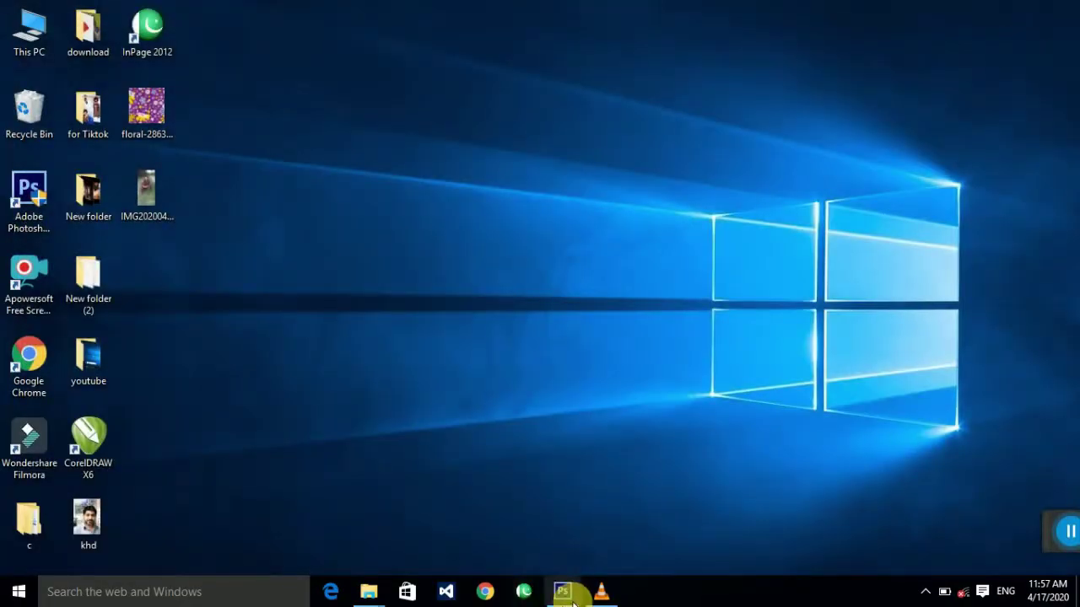
pyautogui.click(562, 592)
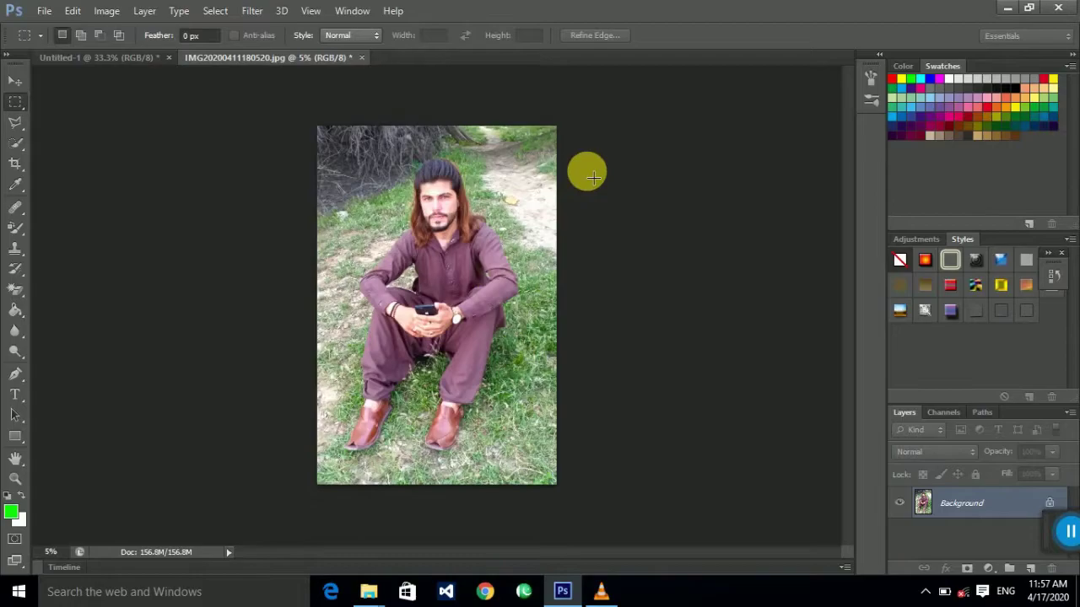
# Zoom in slightly and switch to the Untitled-1 document with its solid red fill.
pyautogui.hotkey('ctrl', '+')
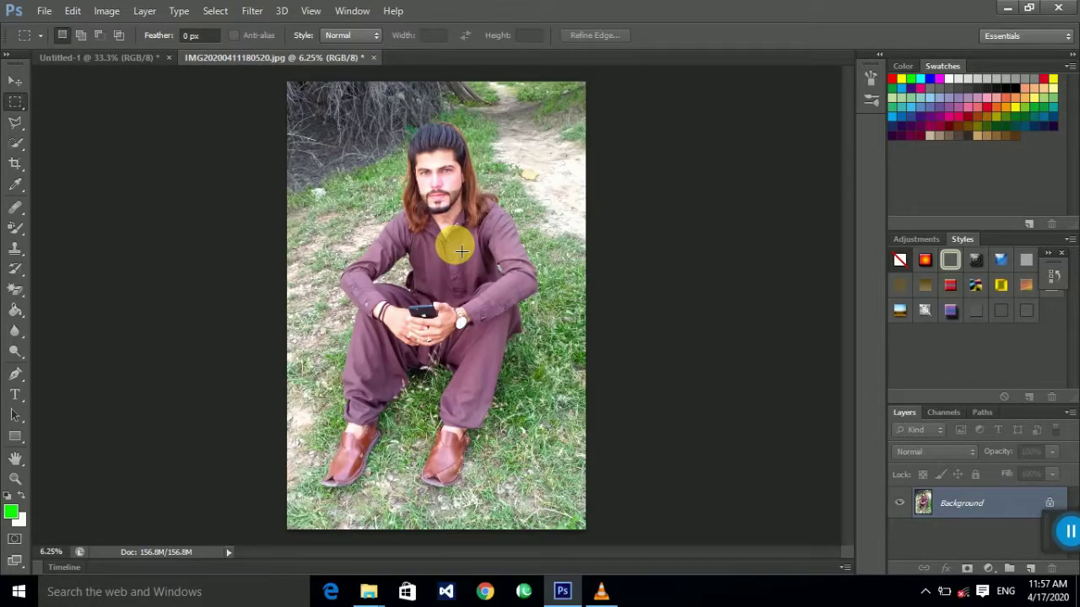
pyautogui.moveTo(1052, 540)
pyautogui.mouseDown()
pyautogui.moveTo(1012, 396)
pyautogui.moveTo(1027, 378)
pyautogui.mouseUp()
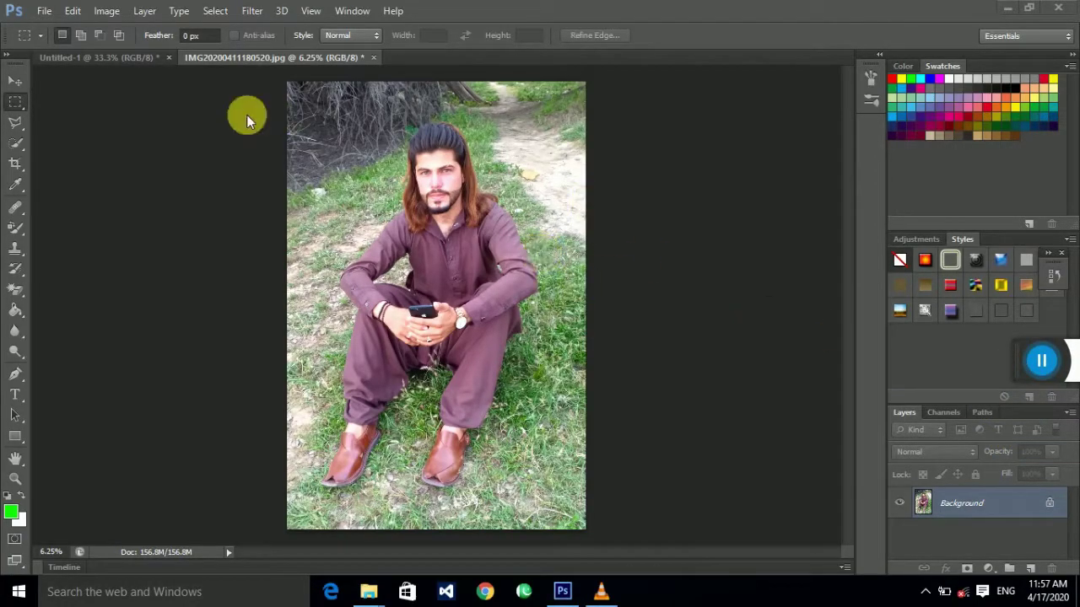
pyautogui.click(129, 59)
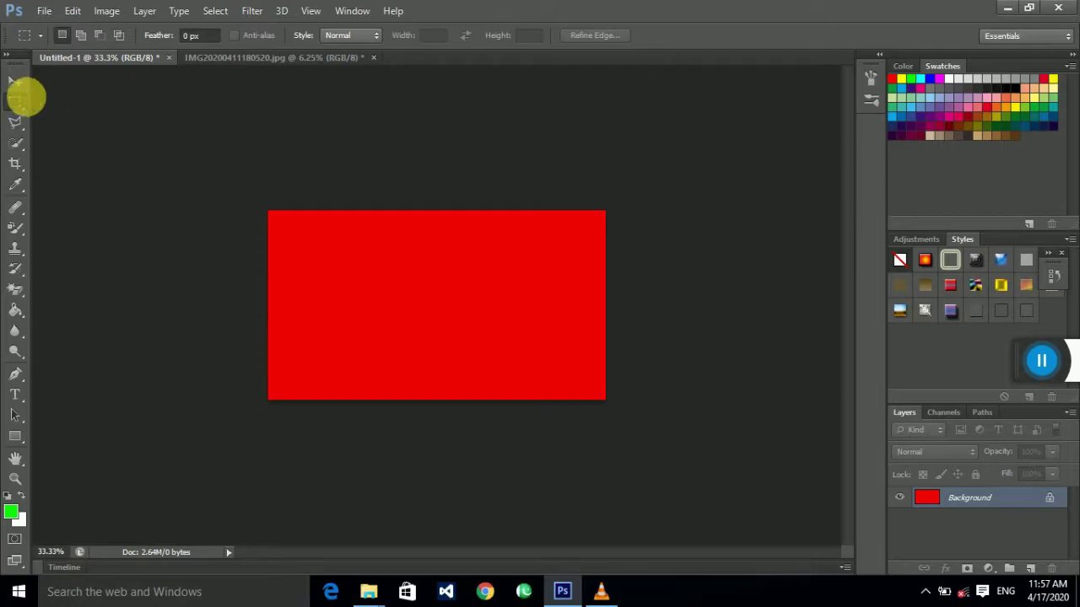
# Move the red fill into the portrait as Layer 1, scaled to about 653% over shoulders-to-ankles.
pyautogui.click(15, 81)
pyautogui.moveTo(422, 326)
pyautogui.mouseDown()
pyautogui.moveTo(318, 67)
pyautogui.moveTo(417, 249)
pyautogui.moveTo(682, 386)
pyautogui.mouseUp()
pyautogui.moveTo(602, 339); pyautogui.dragTo(498, 307)
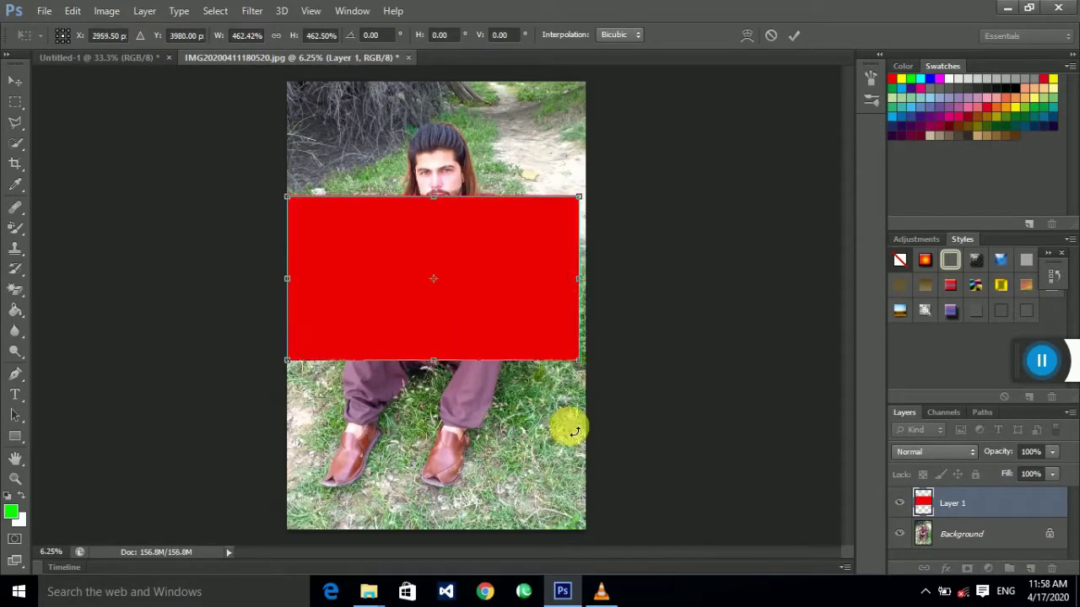
pyautogui.moveTo(580, 362); pyautogui.dragTo(696, 429)
pyautogui.moveTo(638, 335); pyautogui.dragTo(619, 335)
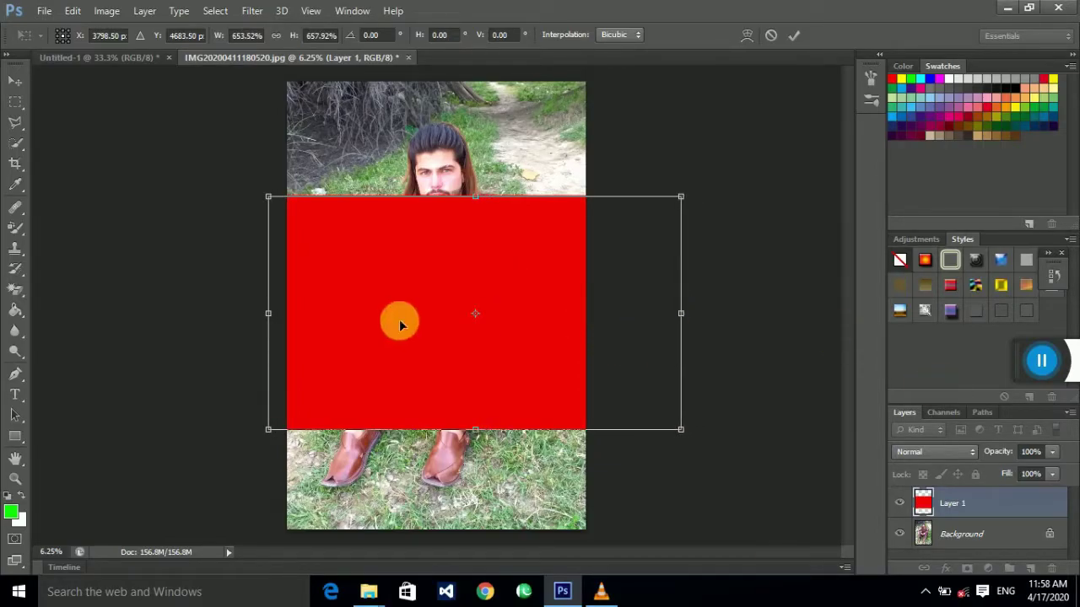
pyautogui.click(19, 84)
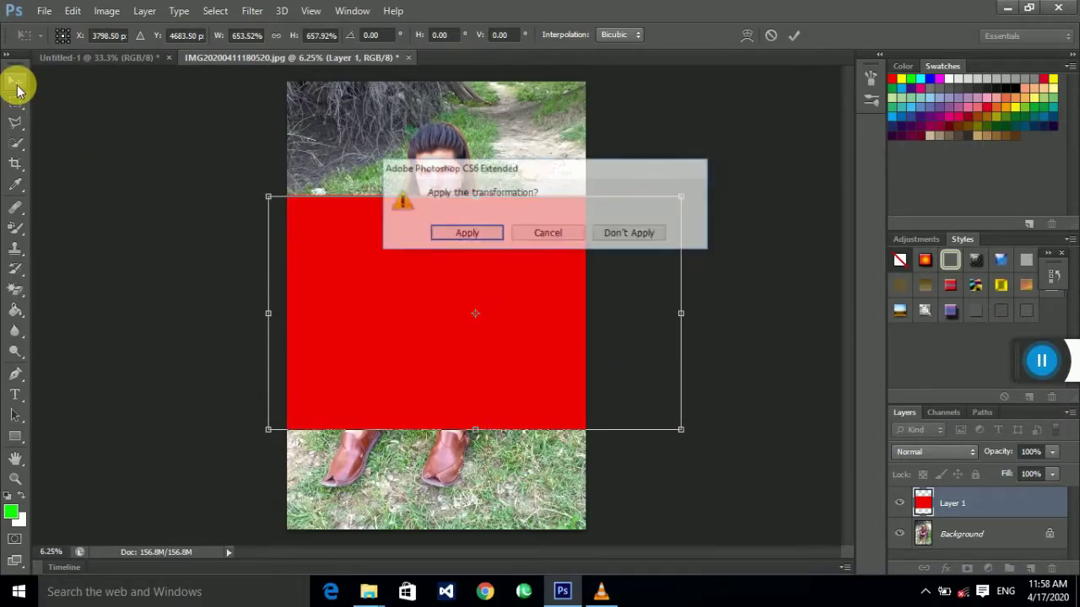
pyautogui.click(465, 234)
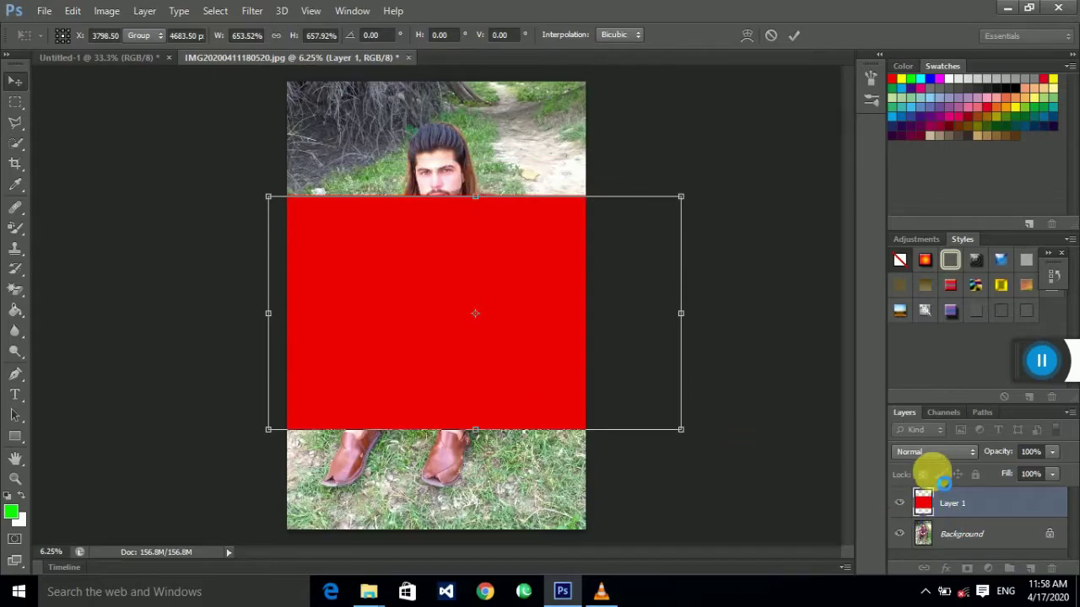
# Set Layer 1's blend mode to Multiply so the portrait shows through red.
pyautogui.click(945, 452)
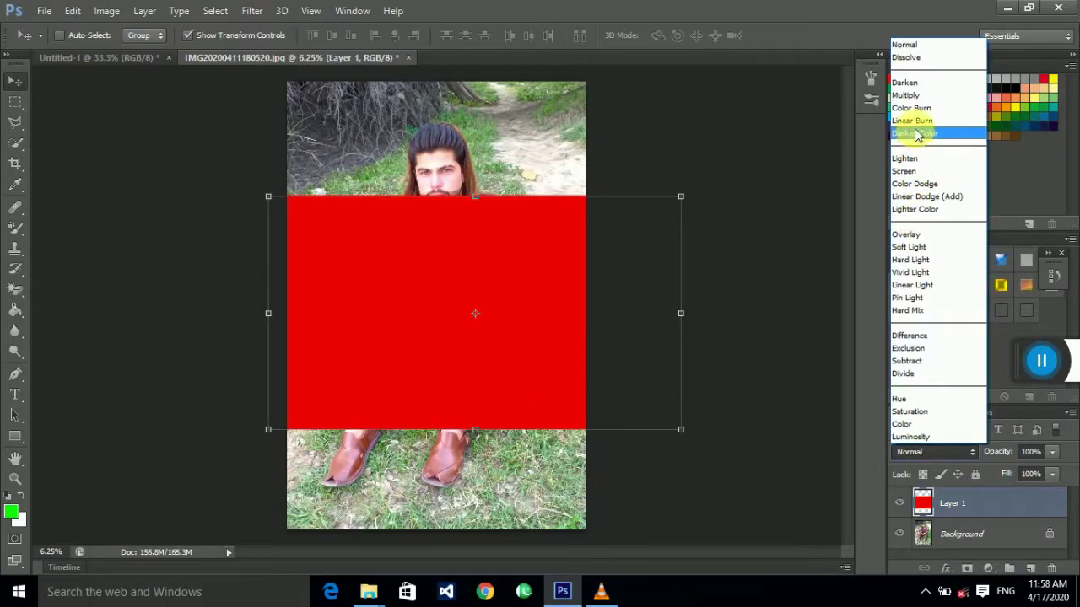
pyautogui.click(915, 95)
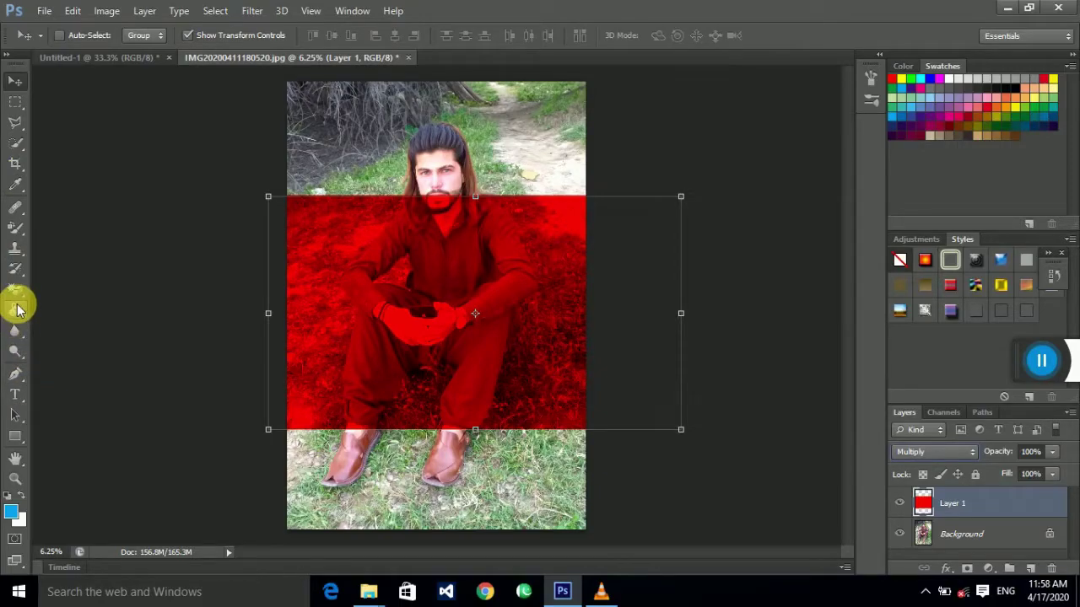
pyautogui.click(17, 310)
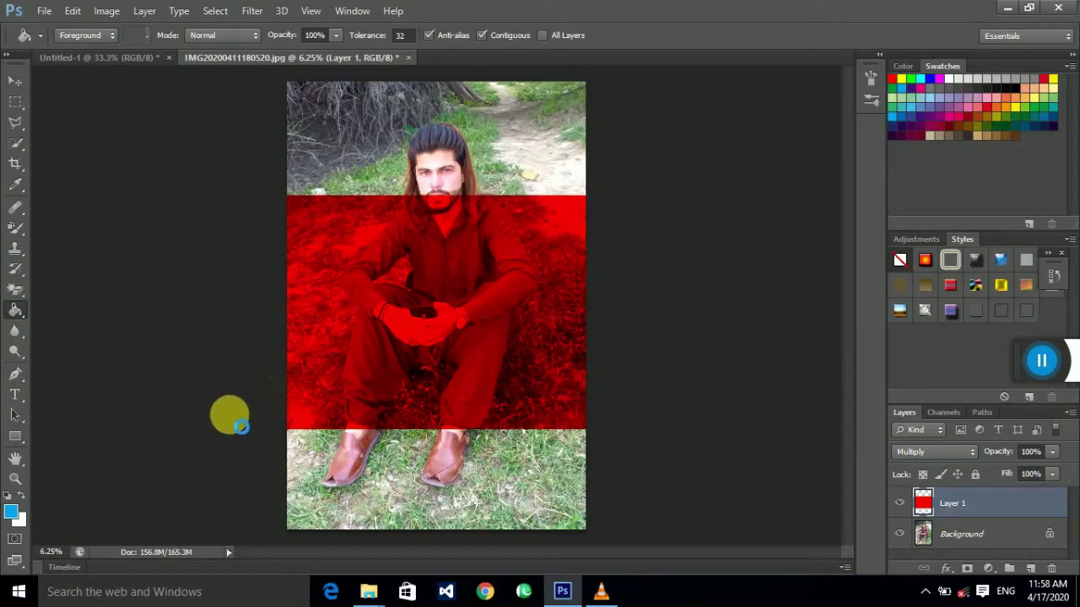
# Fill Layer 1 with blue, then zoom to 12.5% and pan down to the trousers and shoes.
pyautogui.click(296, 329)
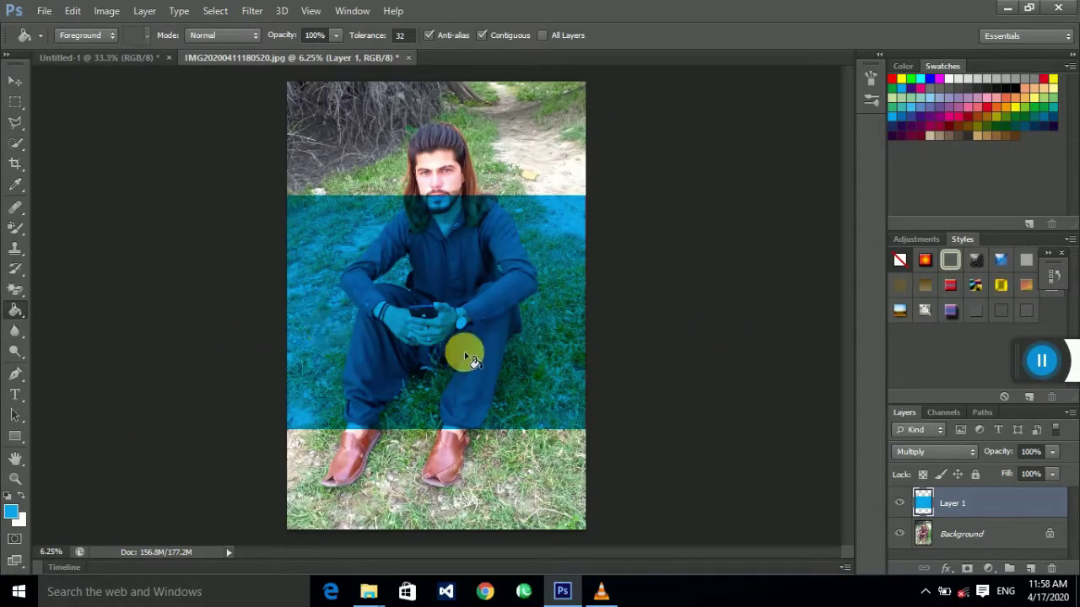
pyautogui.hotkey('ctrl', '+')
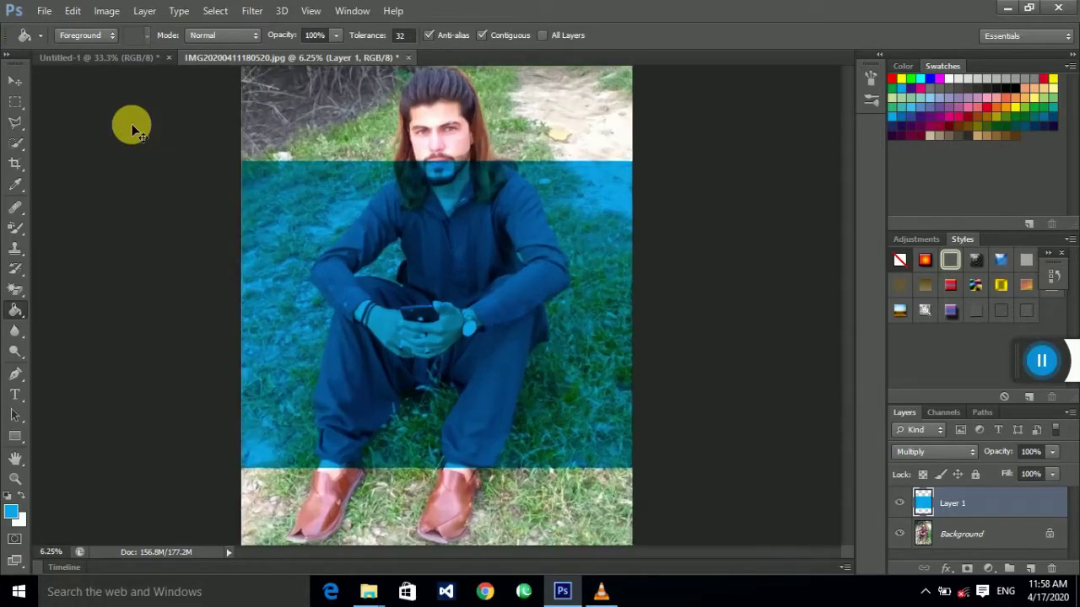
pyautogui.hotkey('ctrl', '+')
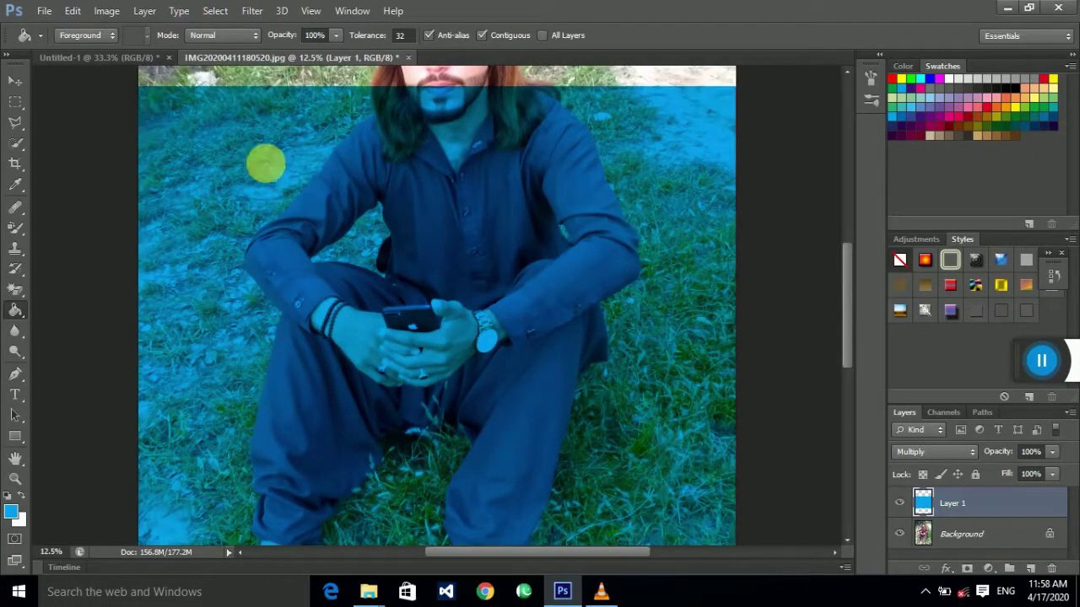
pyautogui.moveTo(498, 441); pyautogui.dragTo(512, 317)
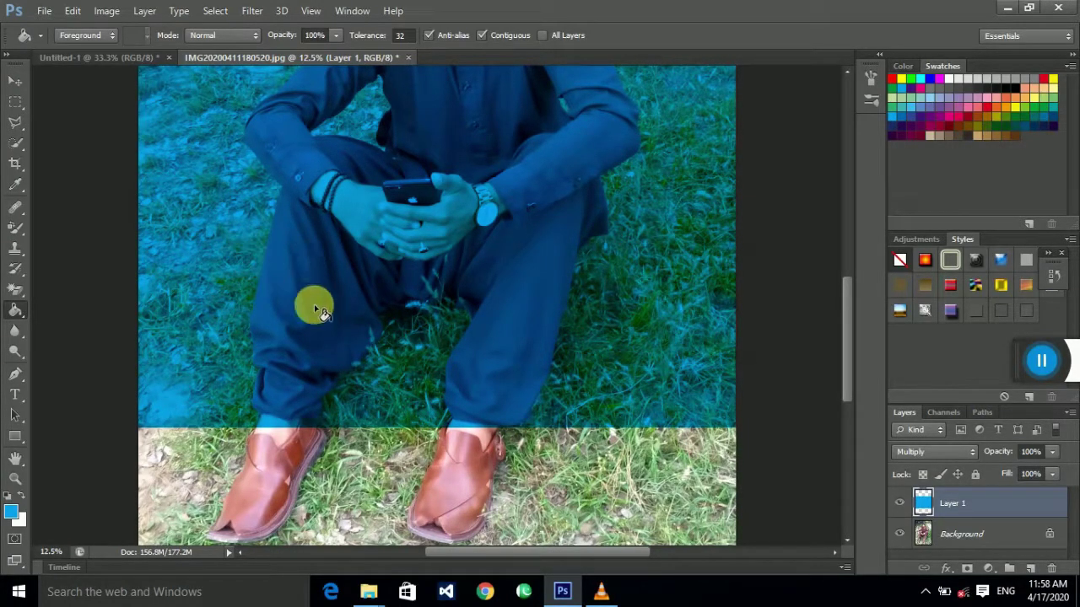
pyautogui.click(15, 124)
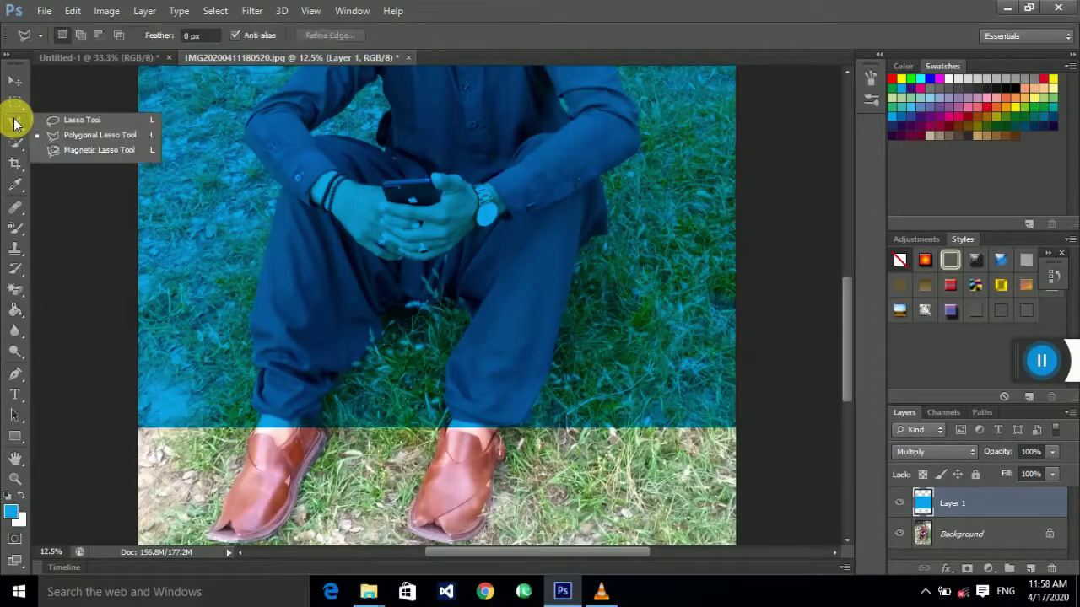
# Outline the shirt and trousers with the Polygonal Lasso, from shoulders down to the hems.
pyautogui.click(80, 139)
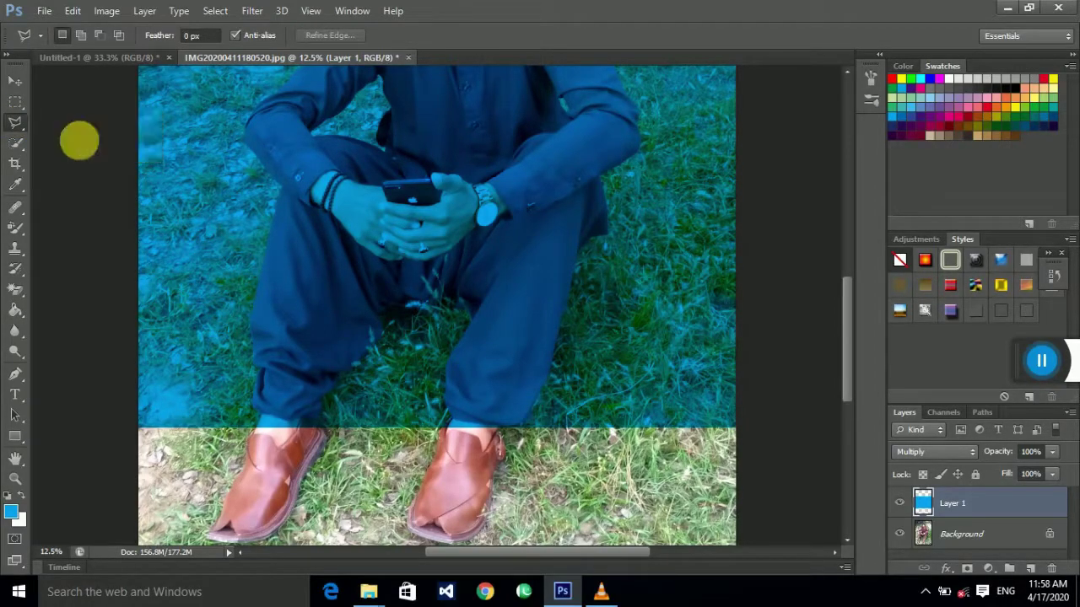
pyautogui.click(110, 450)
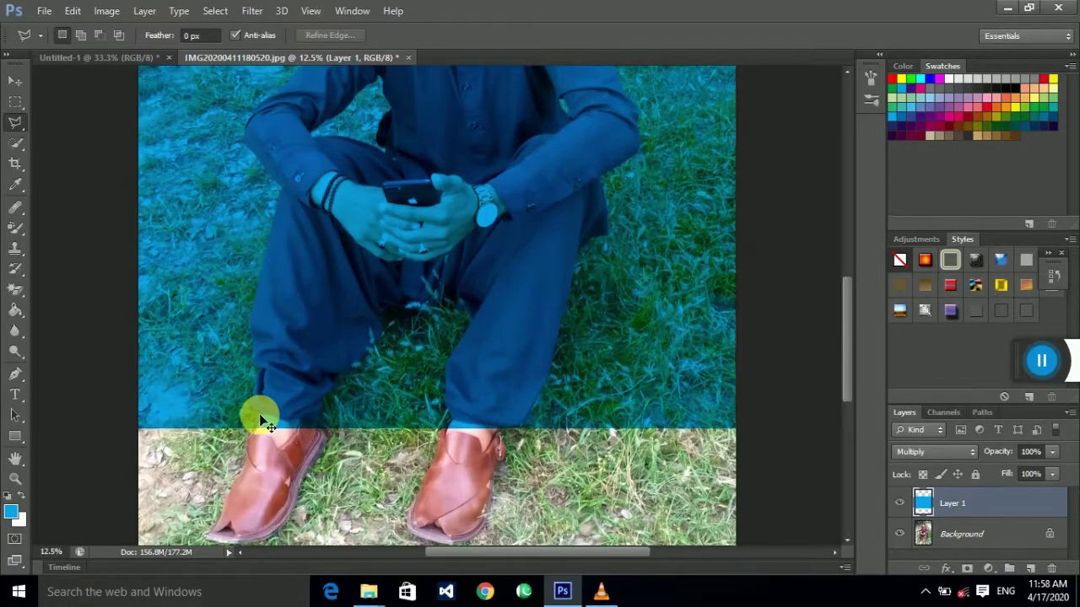
pyautogui.hotkey('ctrl', '+')
pyautogui.hotkey('ctrl', '+')
pyautogui.hotkey('ctrl', '+')
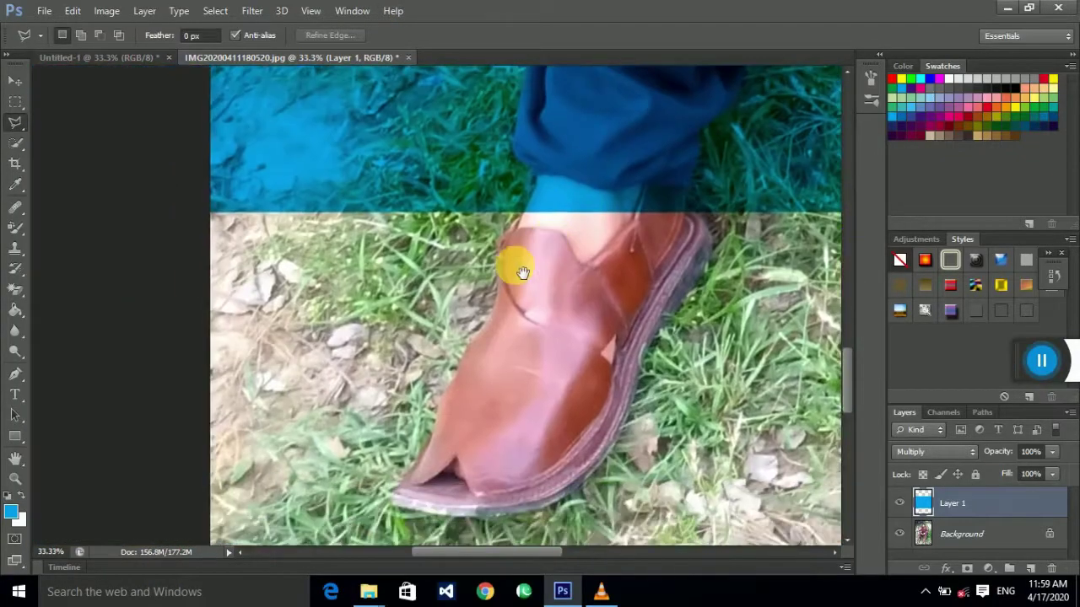
pyautogui.moveTo(518, 270)
pyautogui.mouseDown()
pyautogui.moveTo(347, 371)
pyautogui.moveTo(408, 374)
pyautogui.mouseUp()
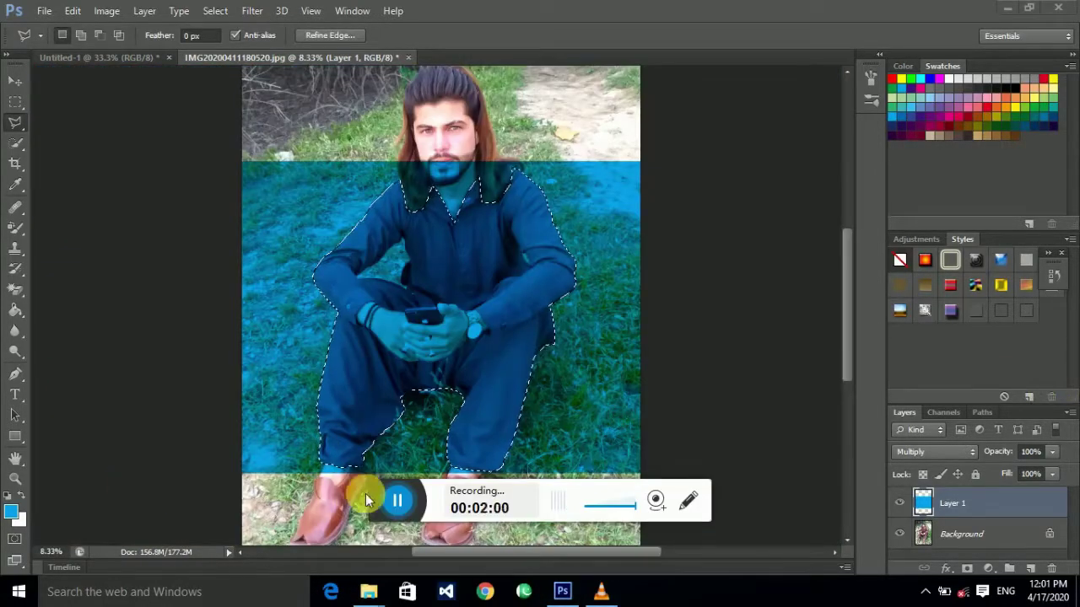
pyautogui.moveTo(374, 499); pyautogui.dragTo(1046, 347)
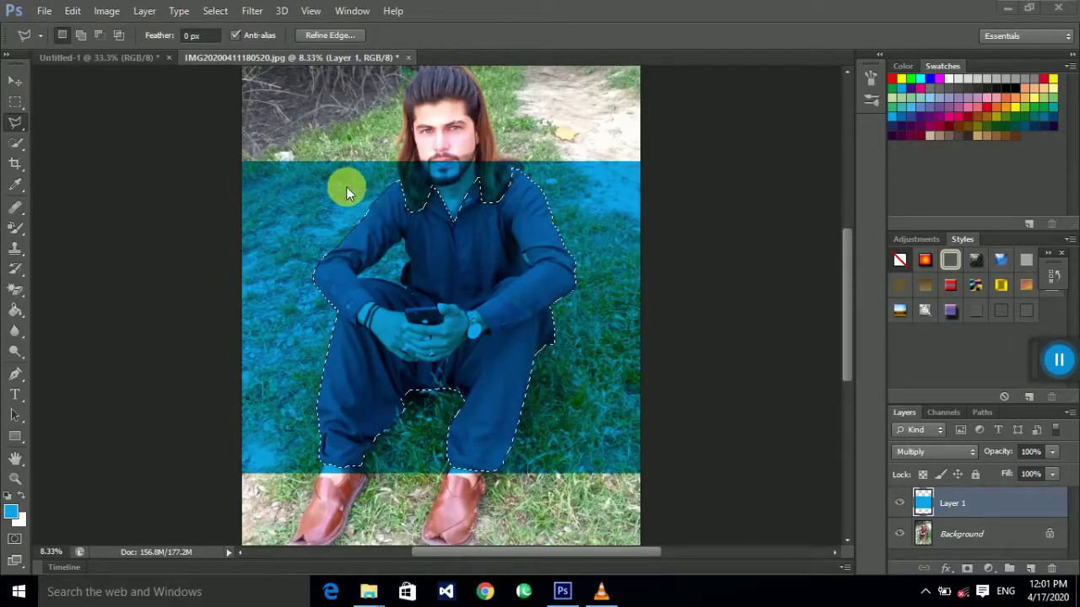
# Invert the selection and delete Layer 1's blue outside the outfit, keeping Multiply blending.
pyautogui.rightClick(447, 260)
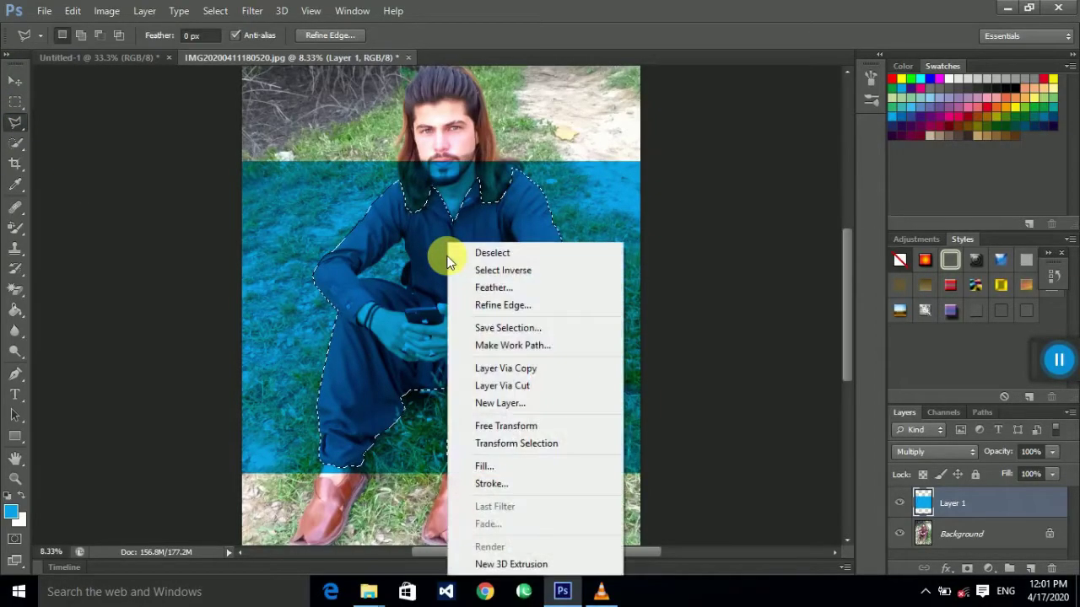
pyautogui.click(502, 272)
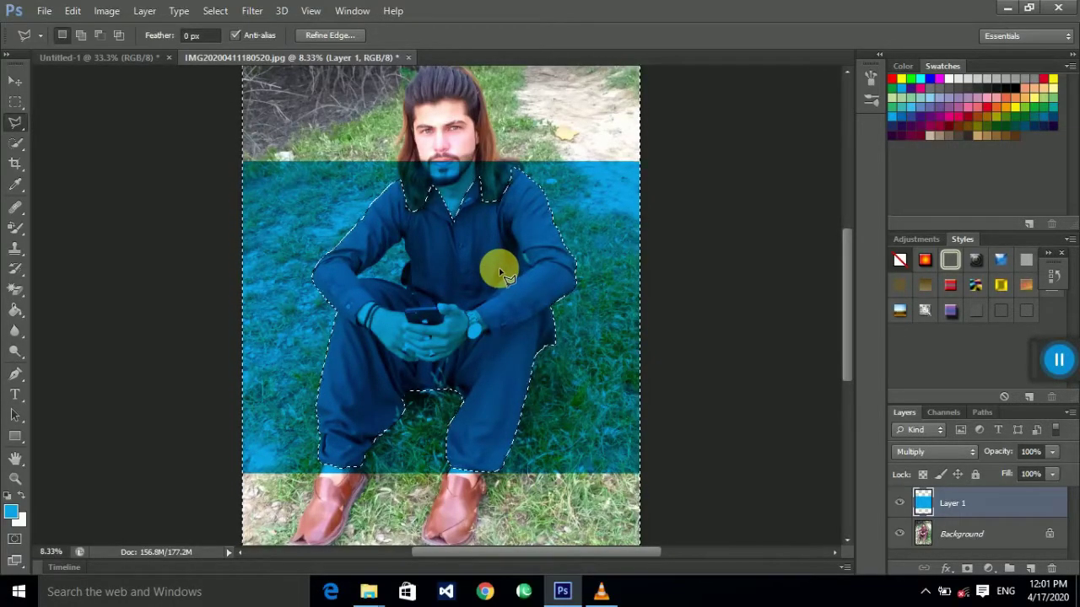
pyautogui.press('Delete')
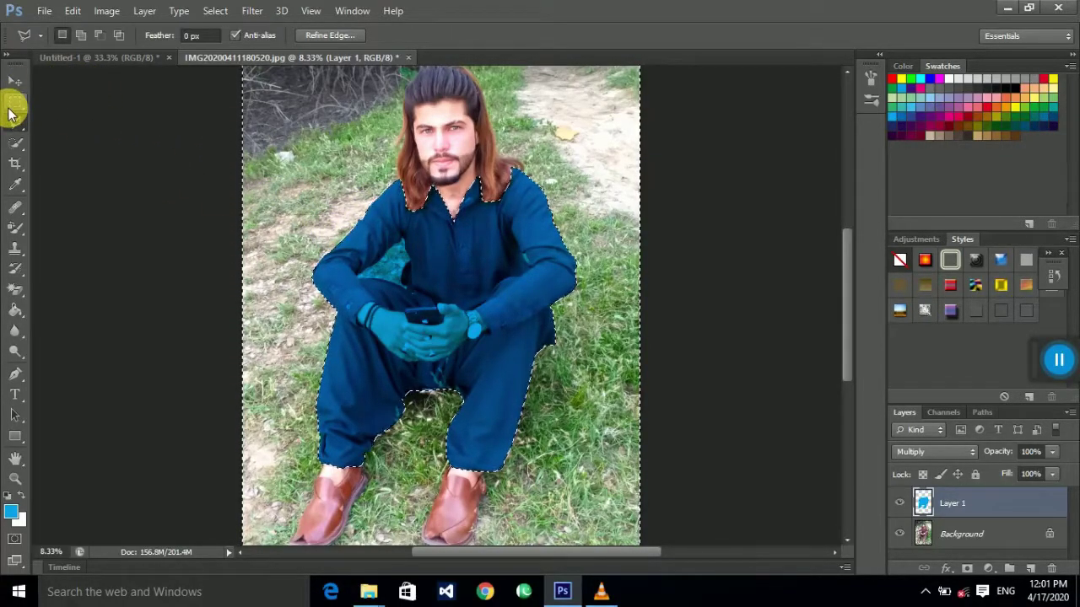
pyautogui.click(935, 454)
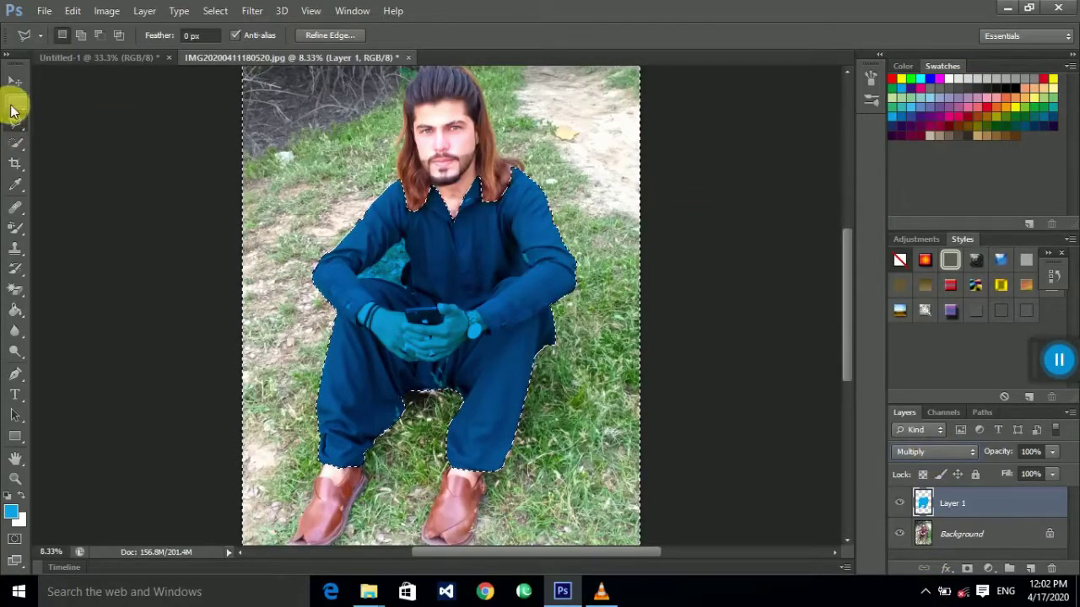
pyautogui.click(15, 101)
# Deselect the outfit and zoom to 50% on the blue-tinted grass between arm and knee.
pyautogui.click(80, 100)
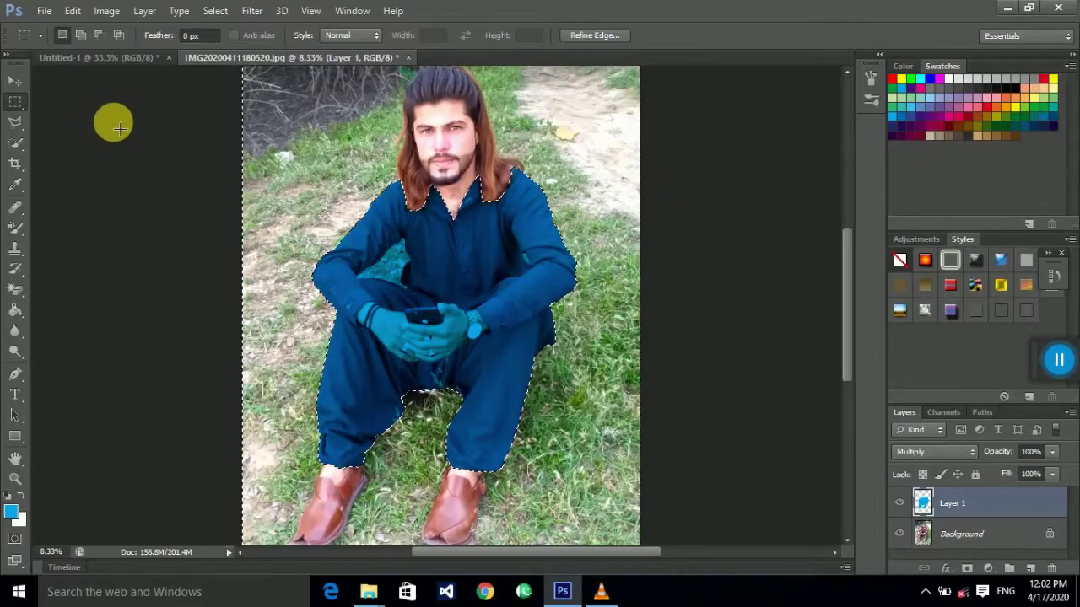
pyautogui.click(124, 128)
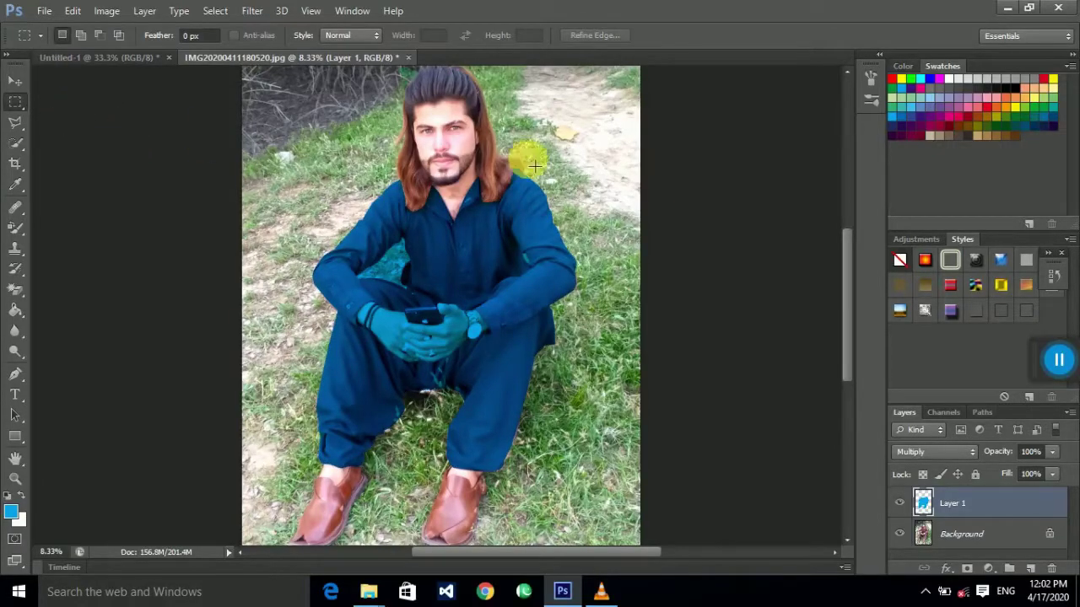
pyautogui.scroll(2, 518, 158)
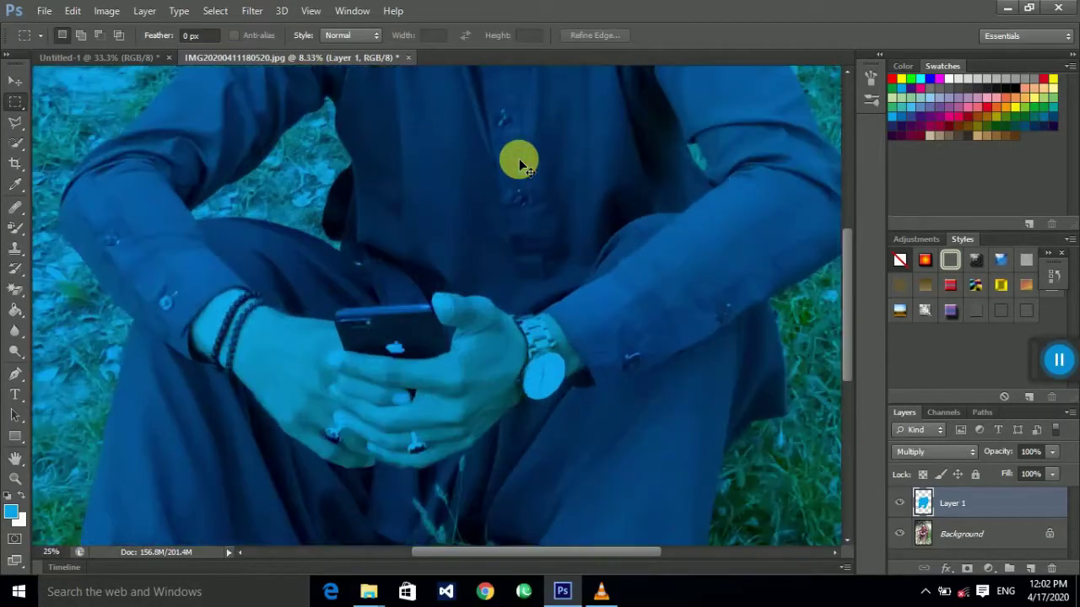
pyautogui.scroll(3, 517, 160)
pyautogui.moveTo(491, 119); pyautogui.dragTo(591, 318)
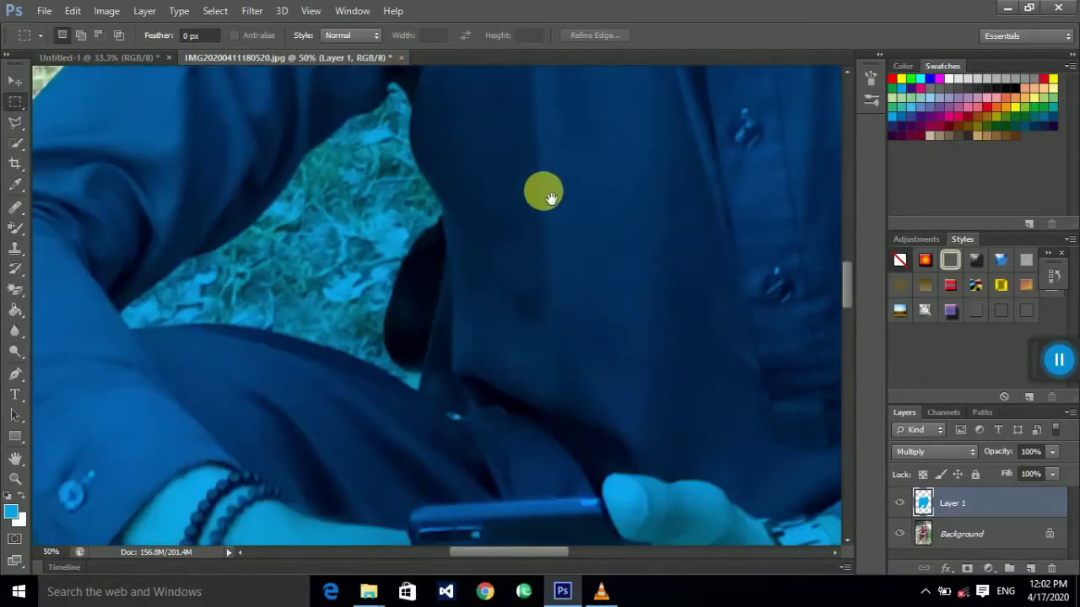
pyautogui.moveTo(542, 193); pyautogui.dragTo(470, 361)
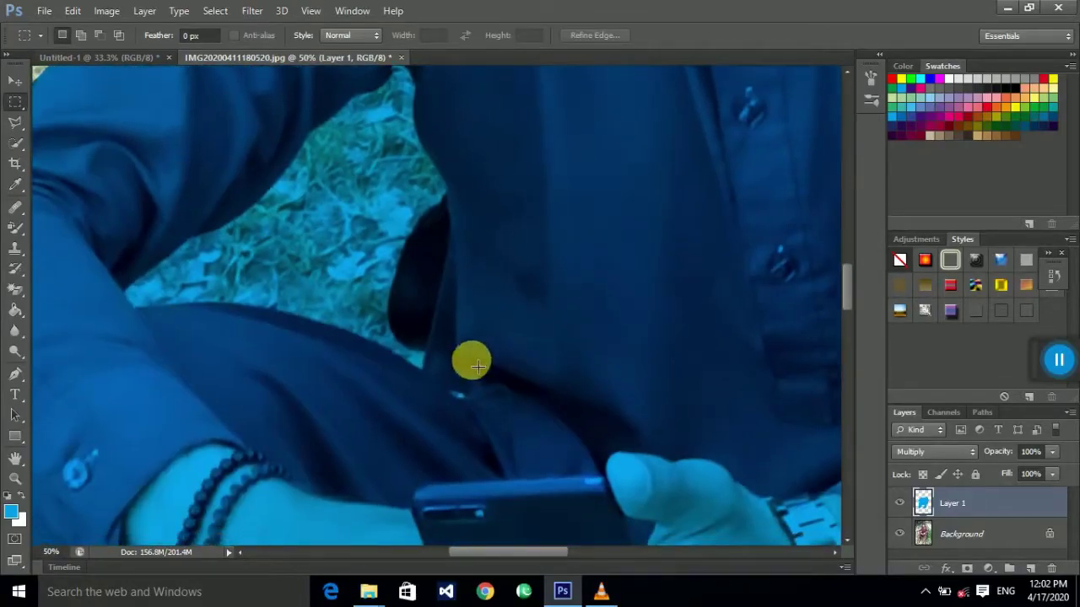
# Place the first Polygonal Lasso corner of the grass patch outline.
pyautogui.click(16, 122)
pyautogui.click(85, 135)
pyautogui.click(167, 254)
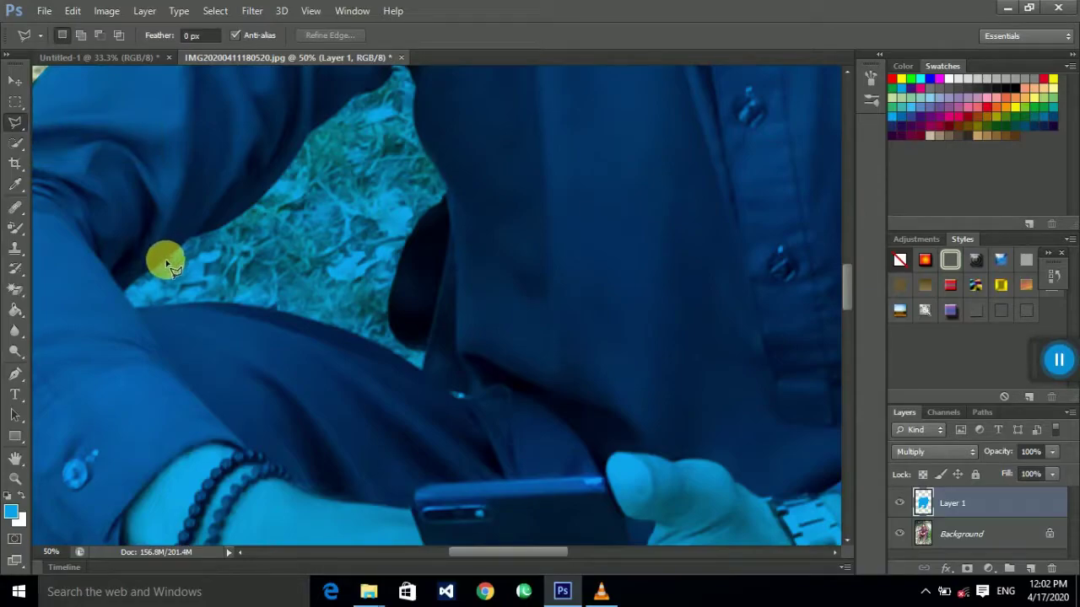
# Trace the top of the grass patch along the shirt's edge up to its peak.
pyautogui.click(196, 233)
pyautogui.click(229, 222)
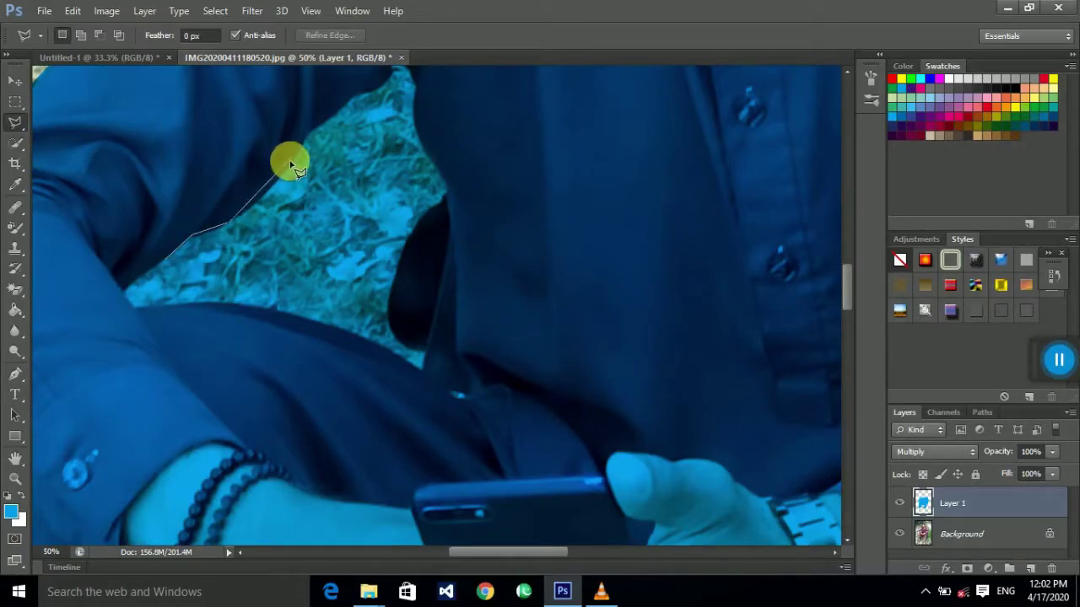
pyautogui.click(301, 144)
pyautogui.click(320, 127)
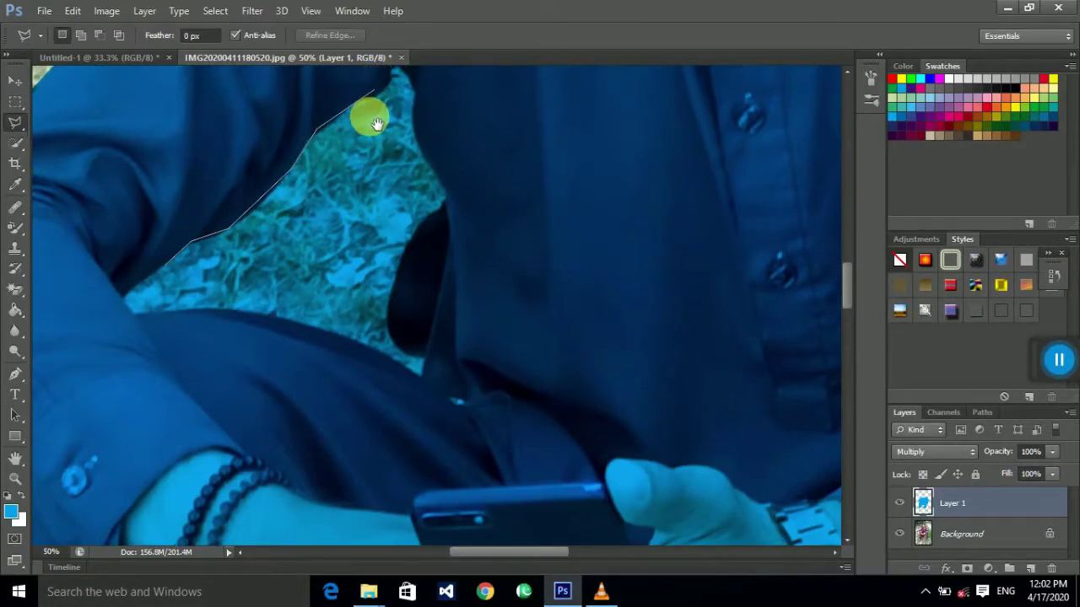
pyautogui.click(394, 99)
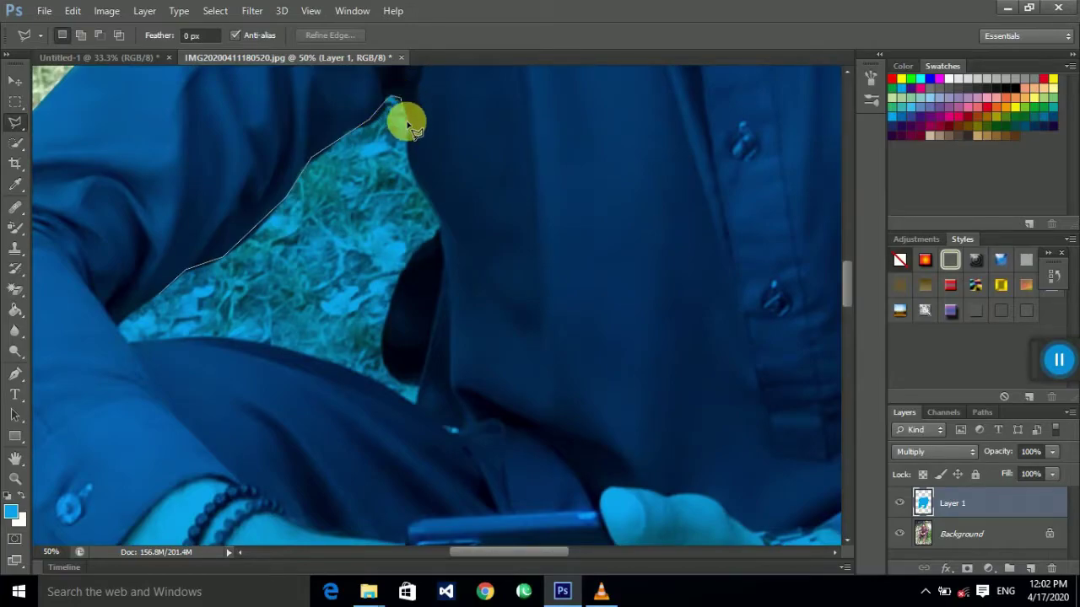
pyautogui.click(408, 156)
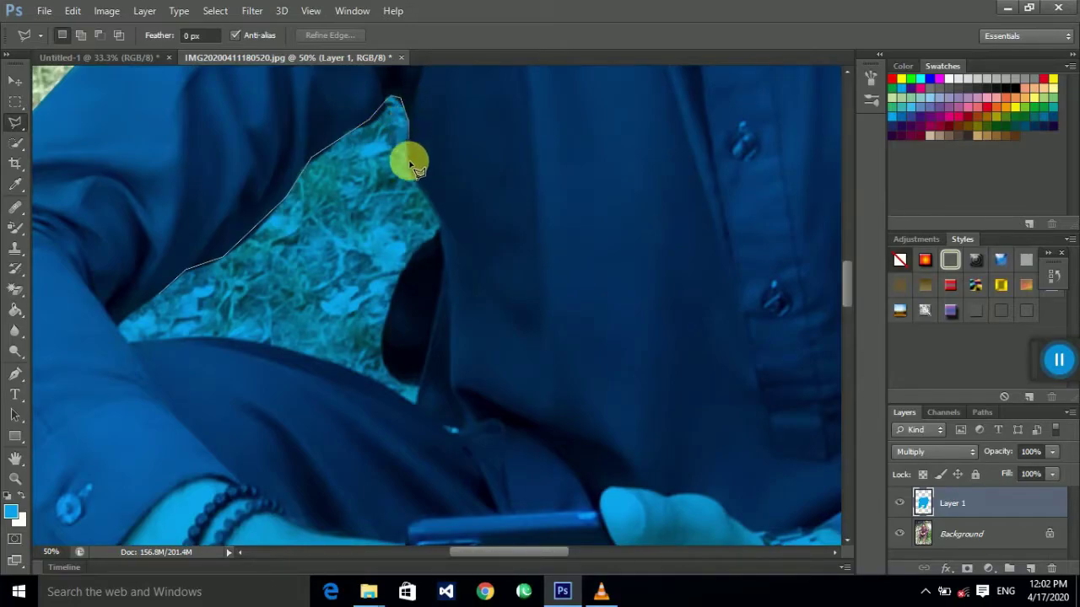
pyautogui.click(442, 229)
# Trace down the fold and trouser edge, close the outline, and delete the blue inside.
pyautogui.click(403, 279)
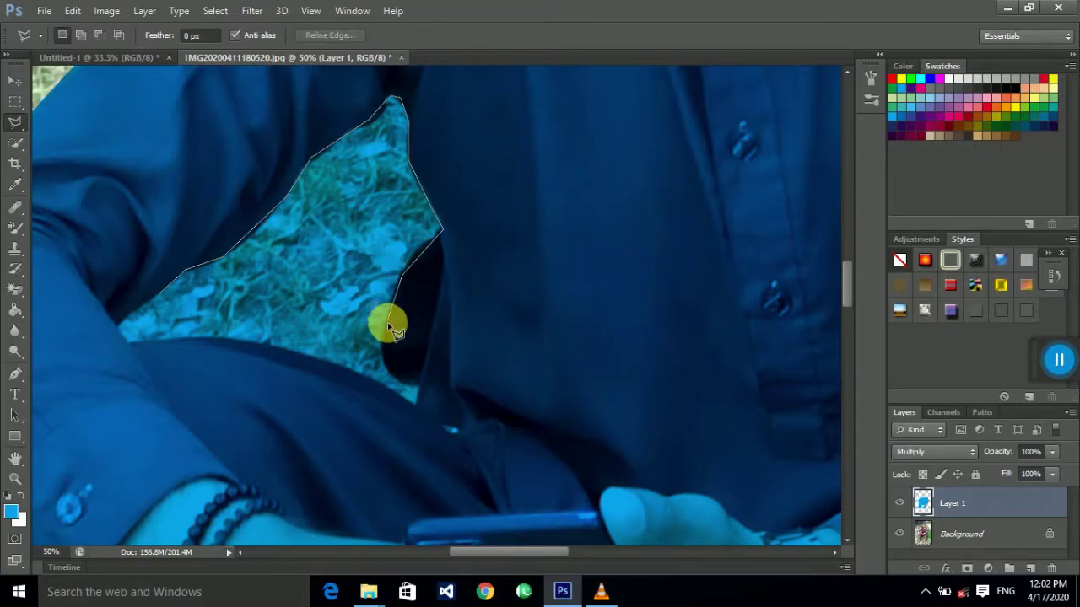
pyautogui.click(387, 322)
pyautogui.click(387, 364)
pyautogui.click(417, 405)
pyautogui.click(371, 380)
pyautogui.click(245, 344)
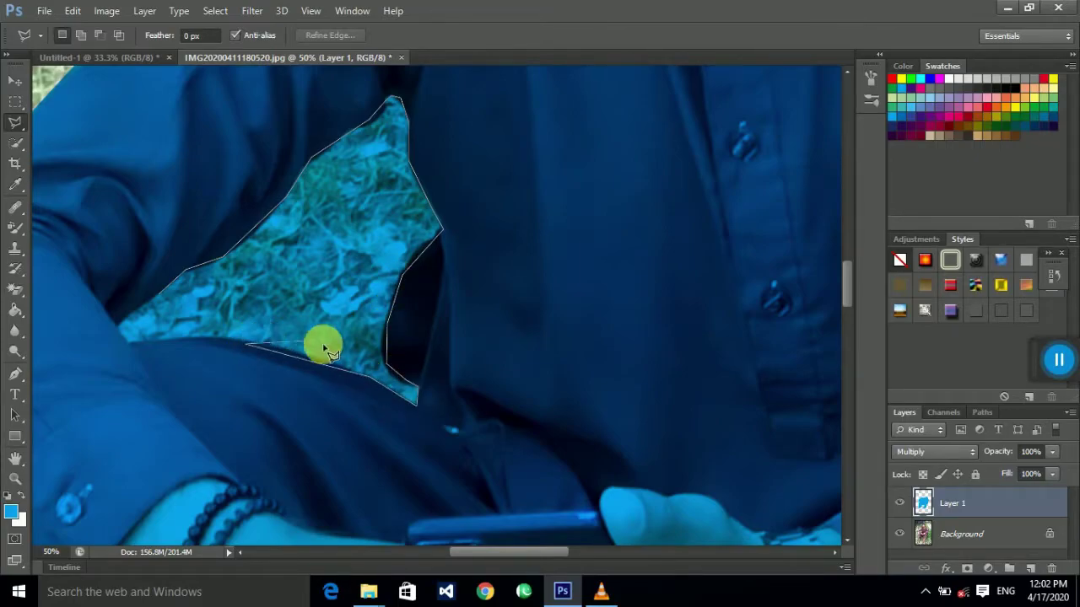
pyautogui.click(118, 337)
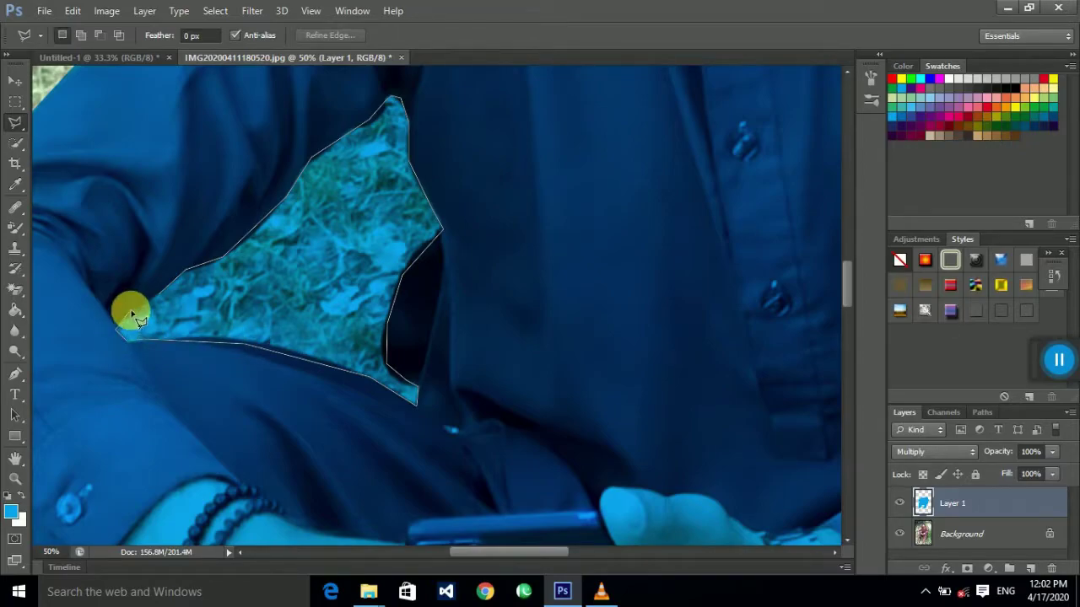
pyautogui.click(162, 299)
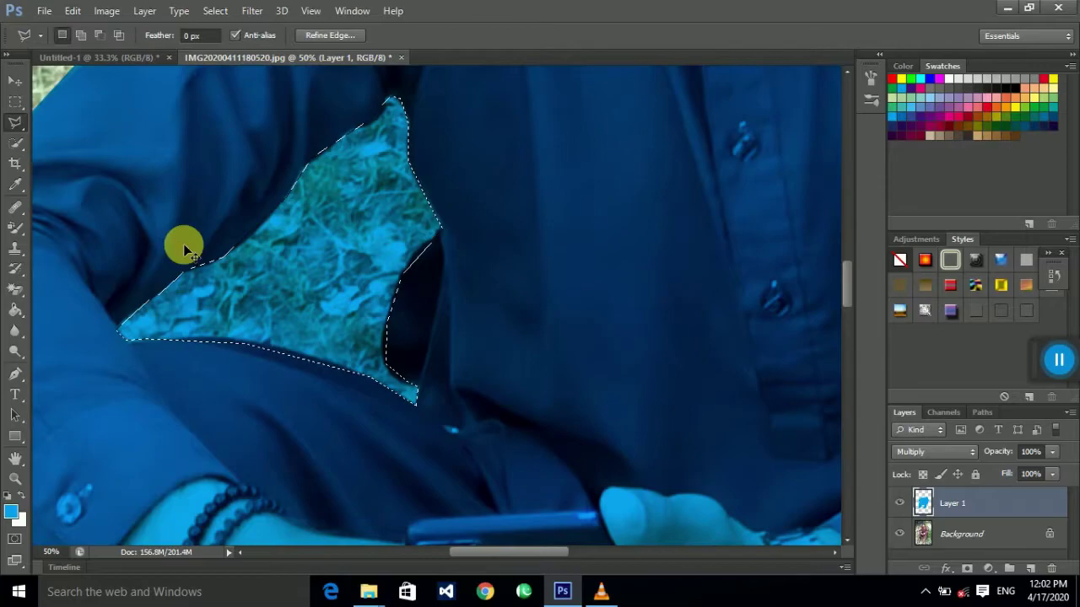
pyautogui.scroll(-3, 182, 242)
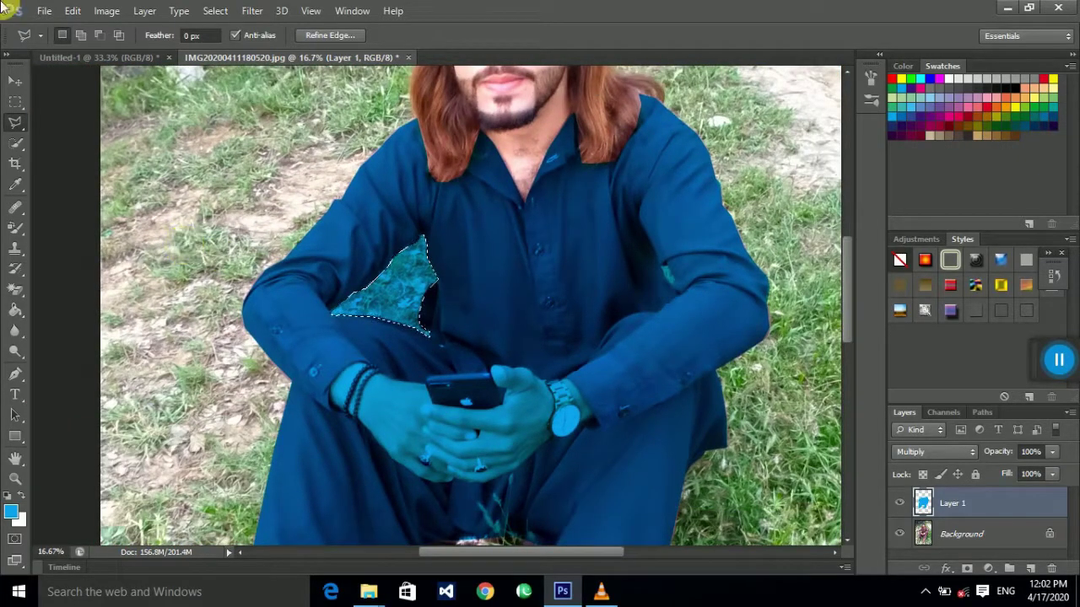
pyautogui.press('Delete')
pyautogui.rightClick(15, 102)
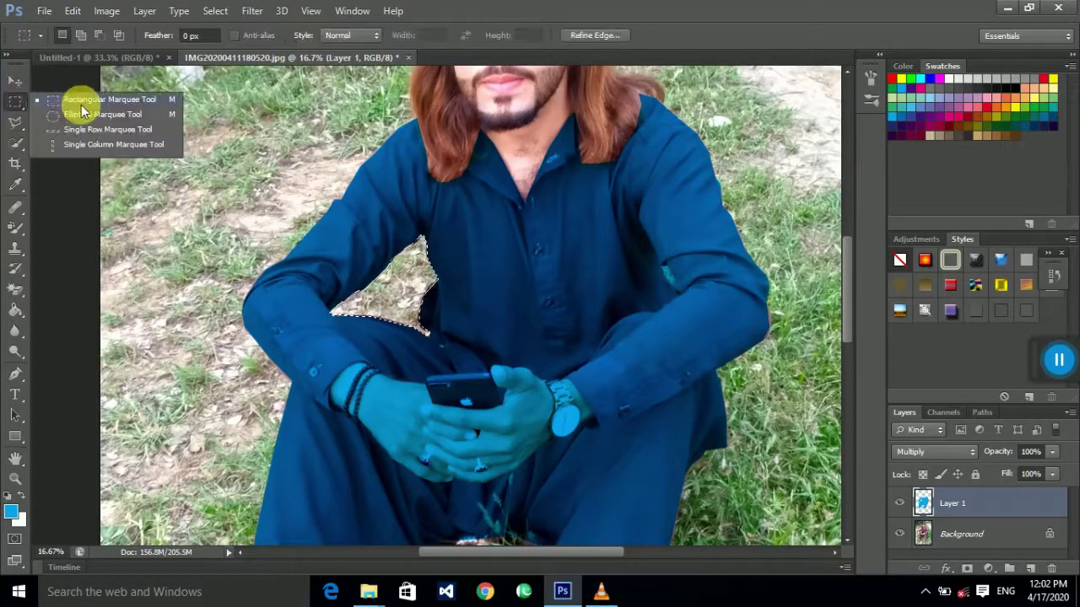
# Deselect, zoom out, and fill Layer 1's outfit overlay with a green swatch colour.
pyautogui.click(77, 100)
pyautogui.click(183, 141)
pyautogui.scroll(-2, 179, 142)
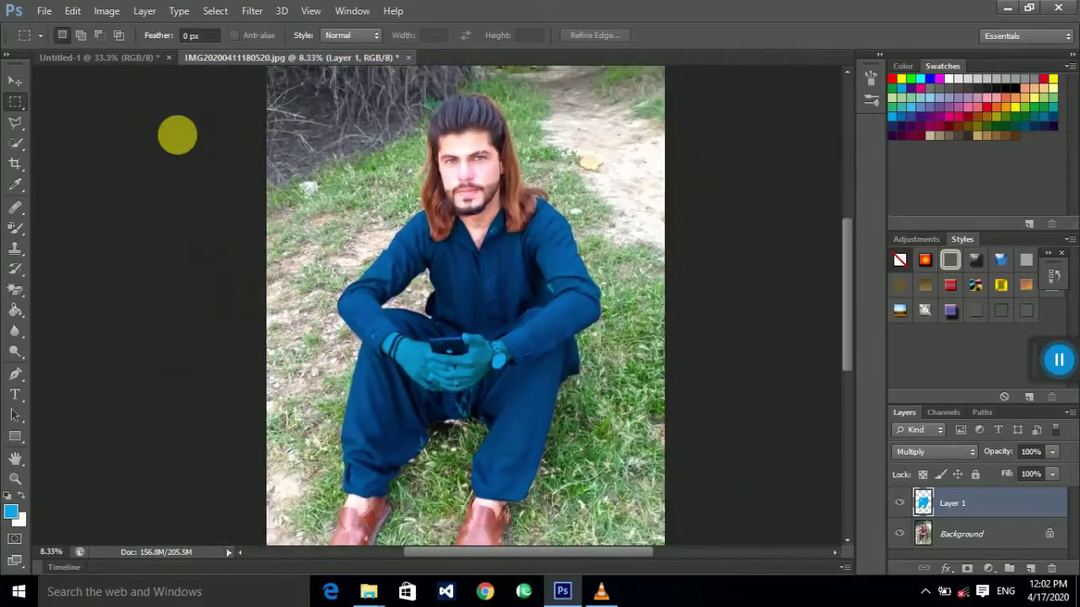
pyautogui.moveTo(429, 260); pyautogui.dragTo(349, 174)
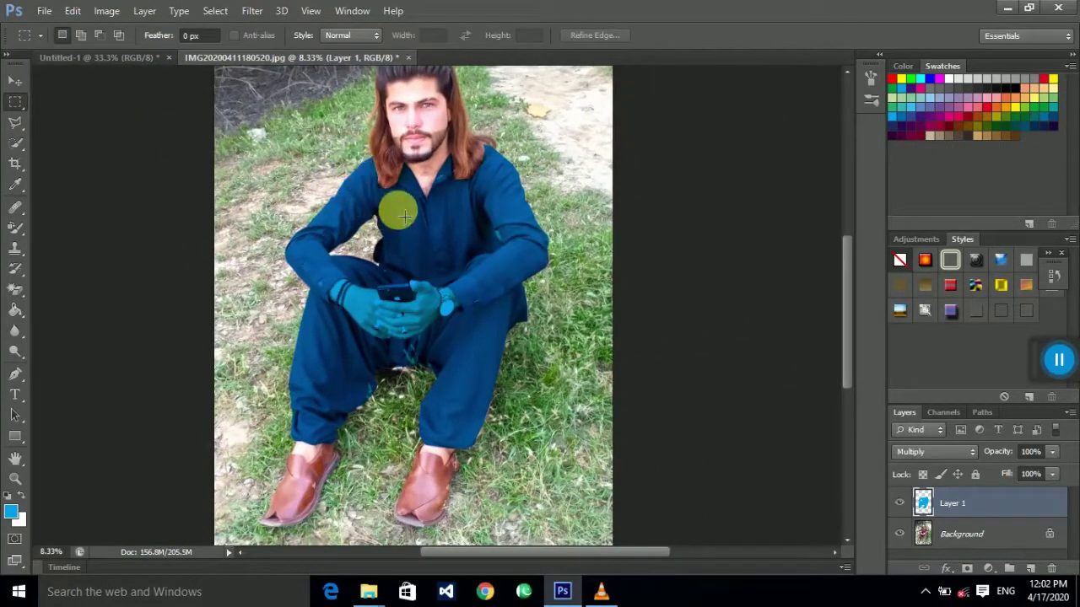
pyautogui.moveTo(397, 205); pyautogui.dragTo(313, 241)
pyautogui.click(911, 79)
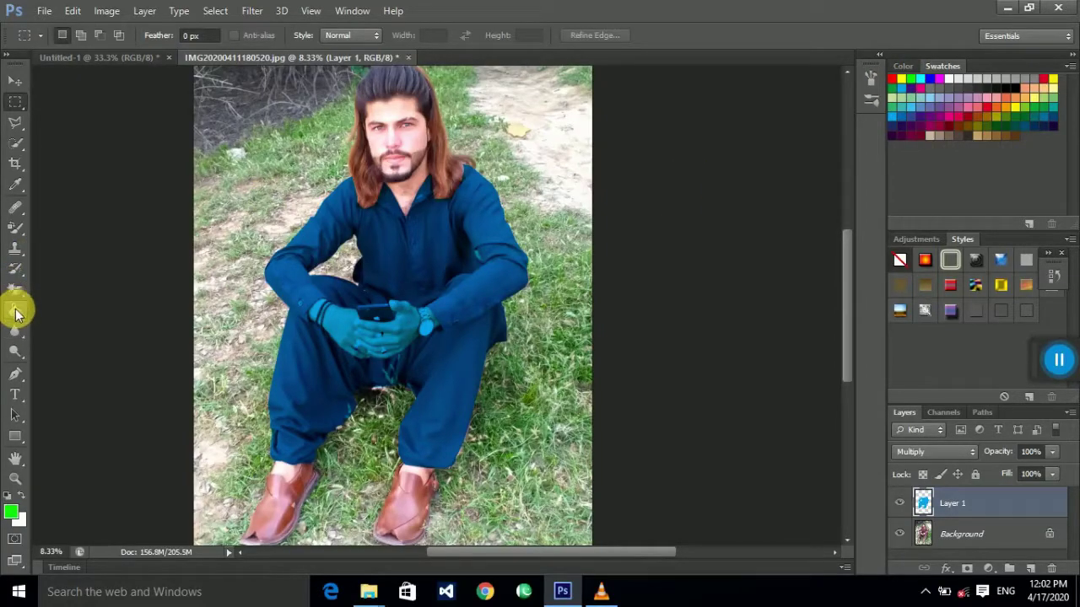
pyautogui.rightClick(17, 314)
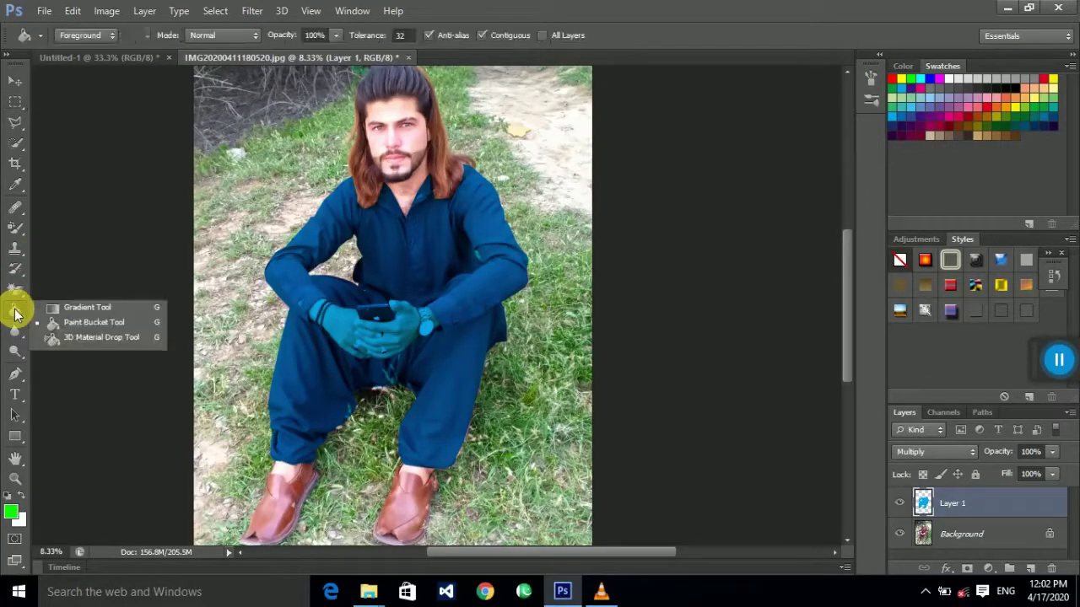
pyautogui.click(93, 322)
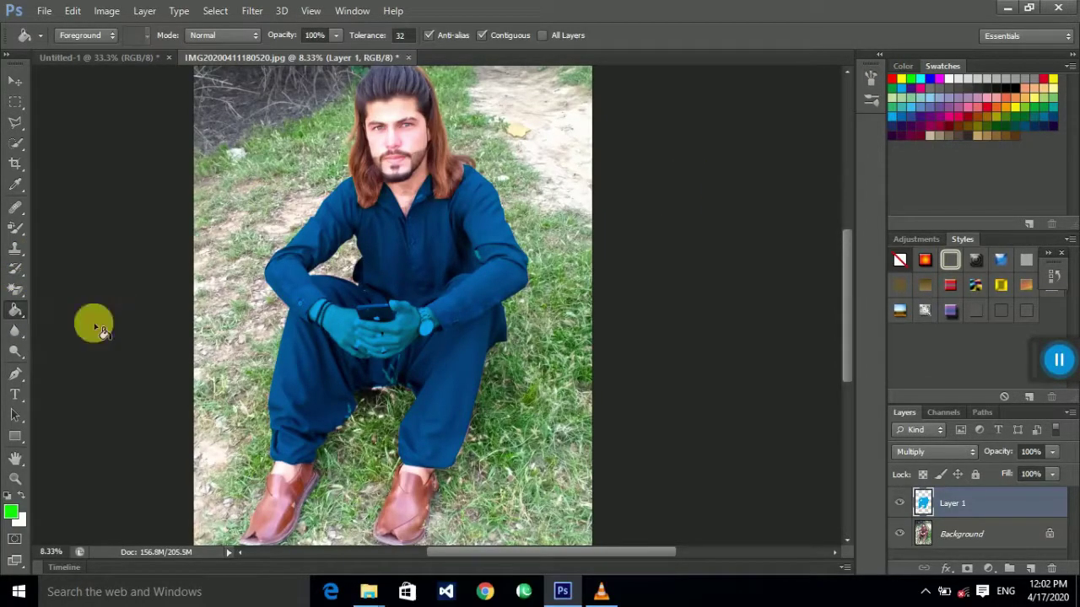
pyautogui.click(381, 265)
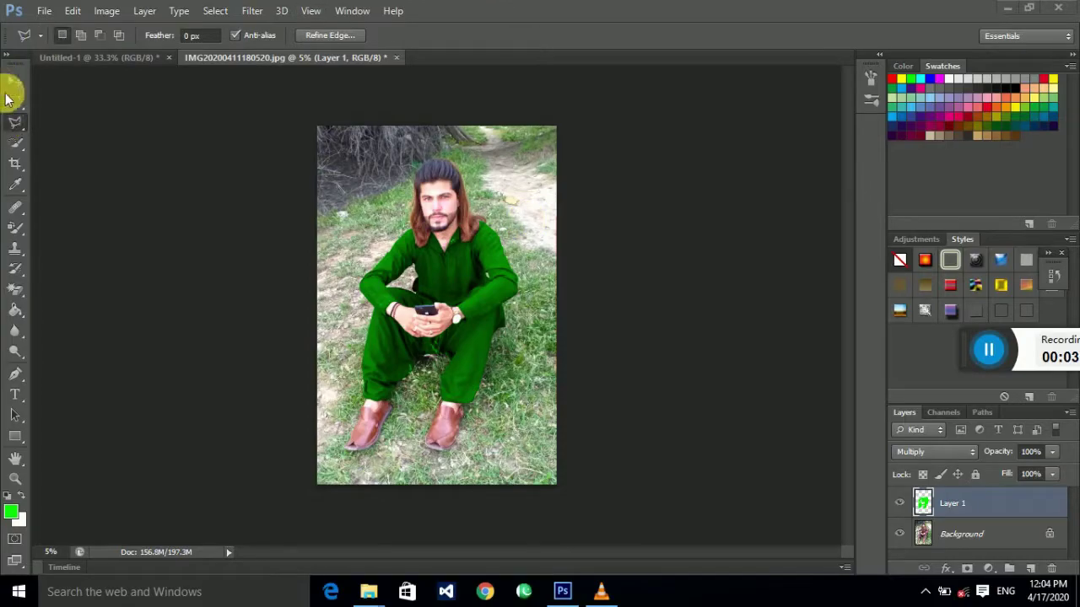
# Zoom the portrait in to 8.33% and centre the figure on the canvas.
pyautogui.moveTo(15, 101); pyautogui.dragTo(93, 102)
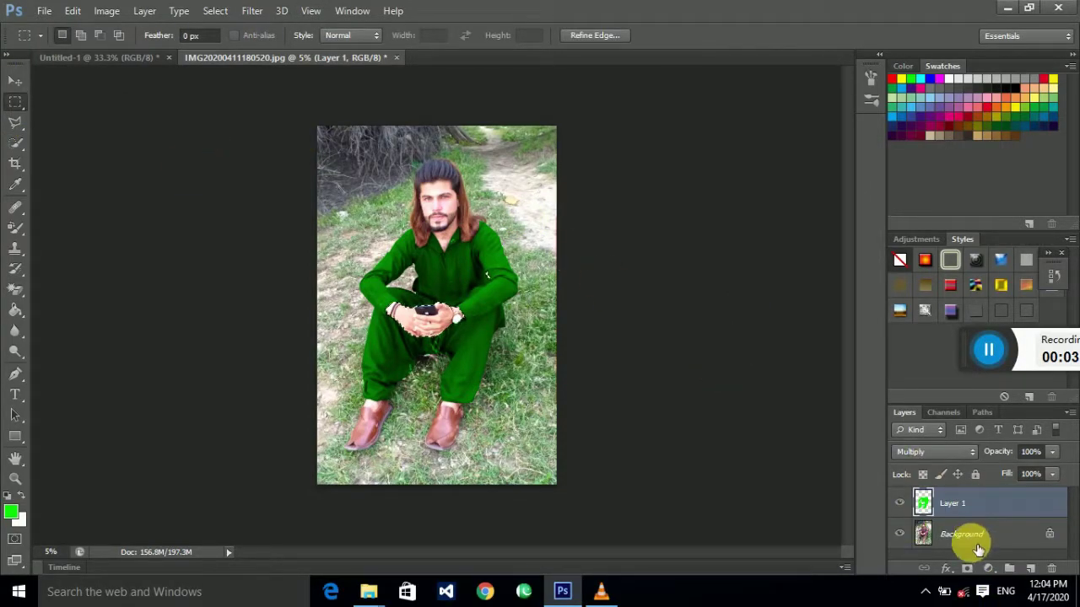
pyautogui.hotkey('ctrl', '+')
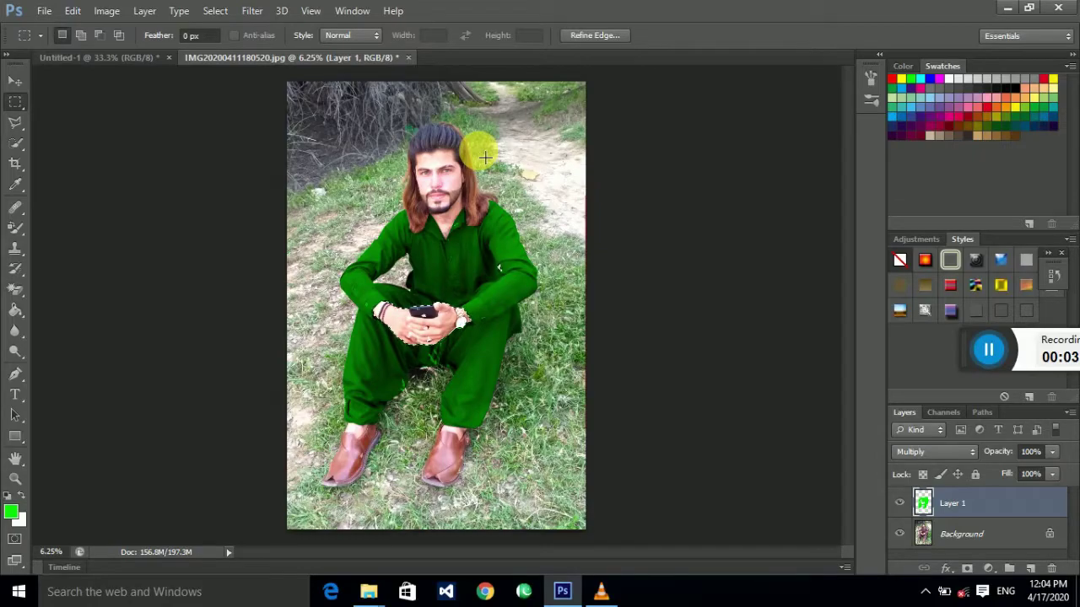
pyautogui.hotkey('ctrl', '+')
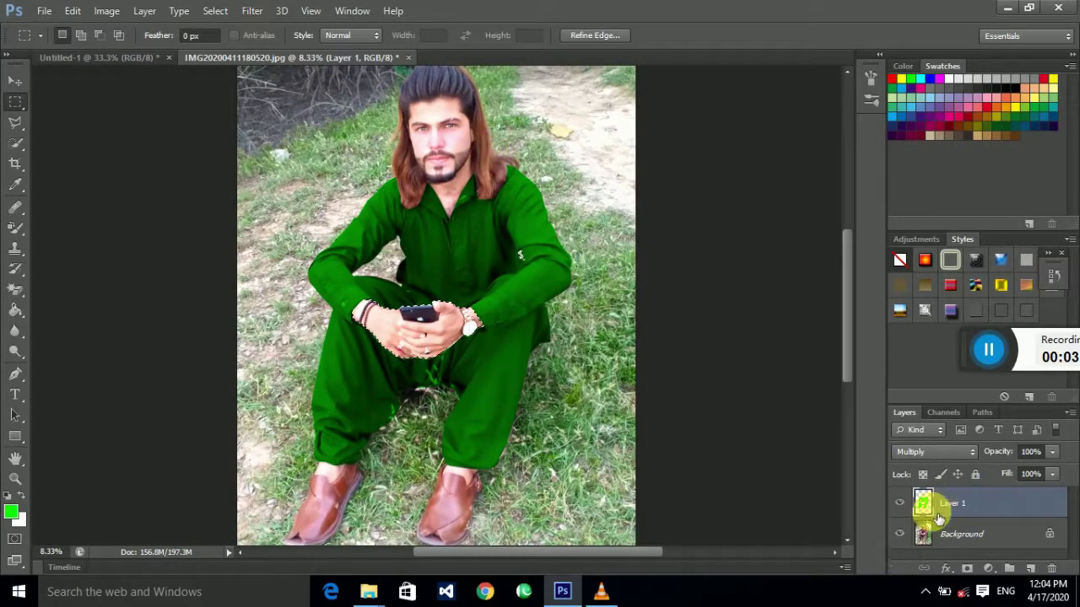
pyautogui.scroll(2, 408, 177)
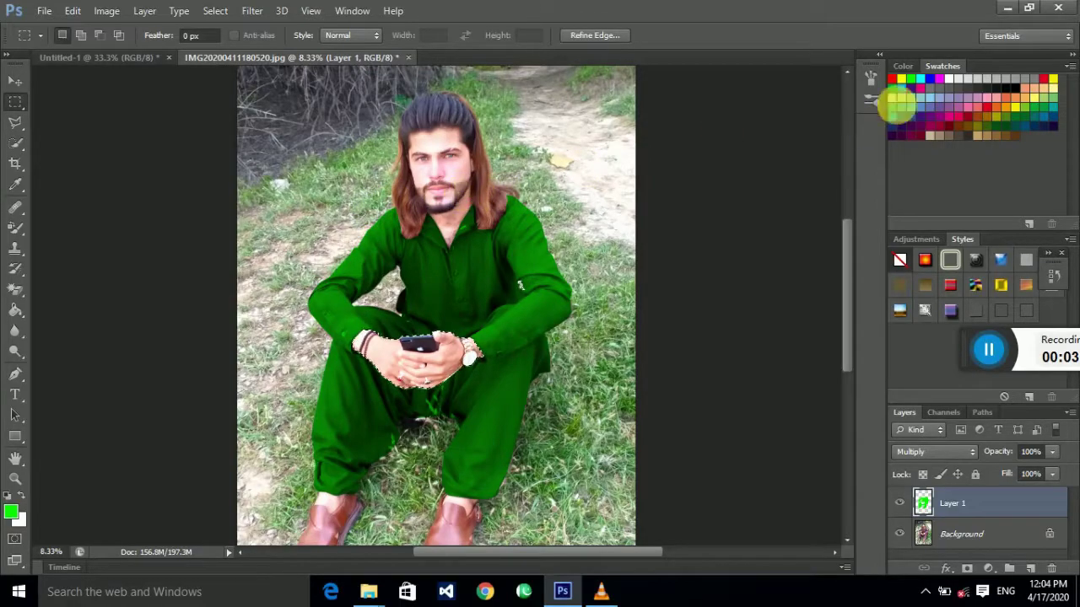
pyautogui.click(917, 89)
# Fill the green outfit on Layer 1 with dark purple from the Swatches panel using the Paint Bucket.
pyautogui.rightClick(22, 99)
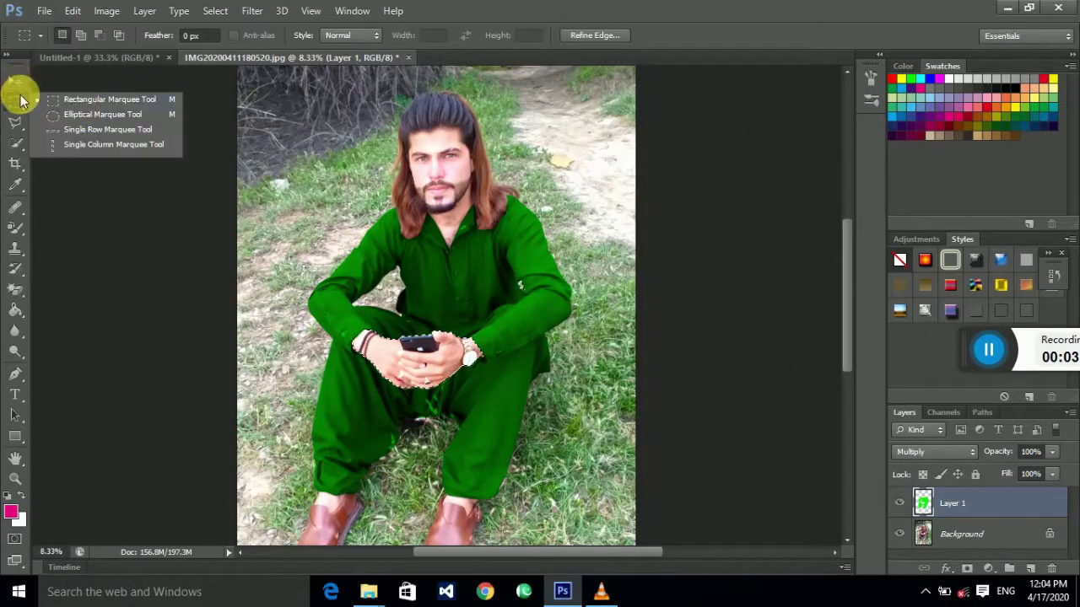
pyautogui.click(82, 101)
pyautogui.click(22, 310)
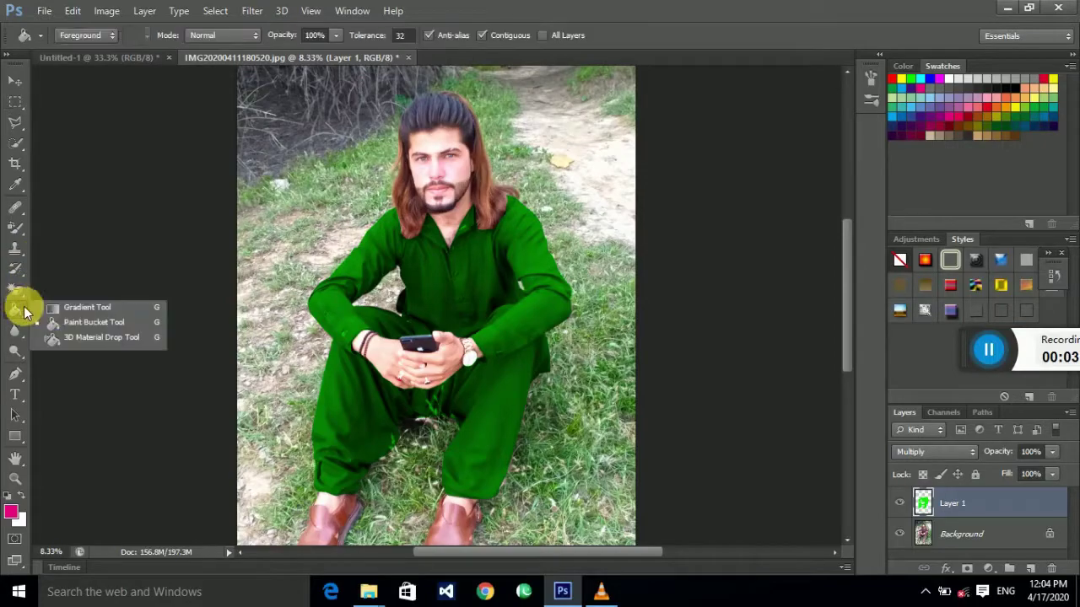
pyautogui.click(80, 319)
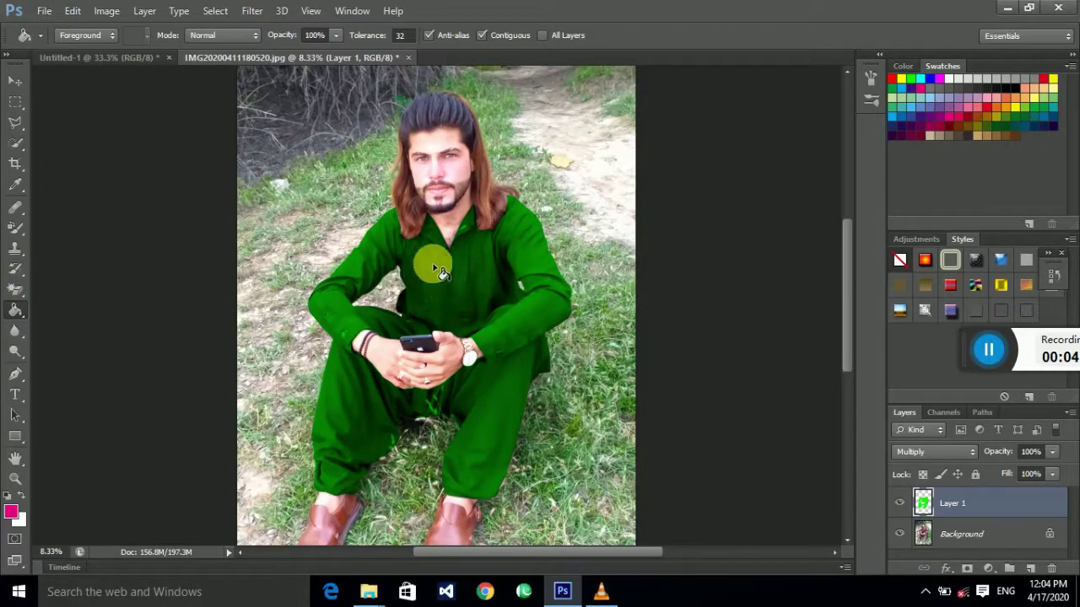
pyautogui.click(921, 107)
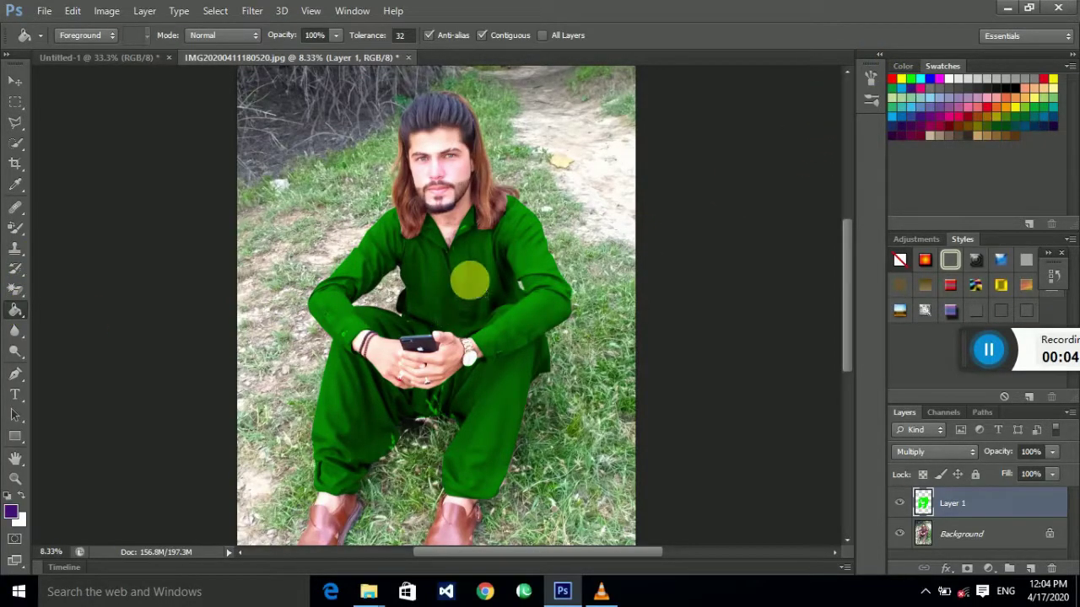
pyautogui.click(470, 281)
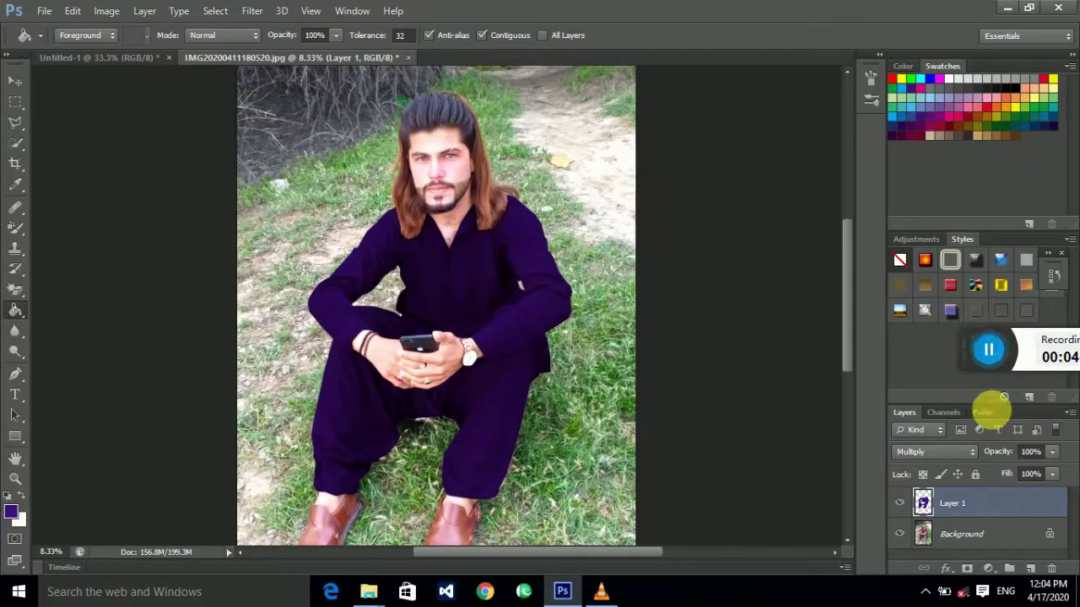
pyautogui.click(1052, 456)
# Drag Layer 1's opacity down to 65%.
pyautogui.moveTo(1029, 469)
pyautogui.mouseDown()
pyautogui.moveTo(1016, 469)
pyautogui.moveTo(1025, 470)
pyautogui.mouseUp()
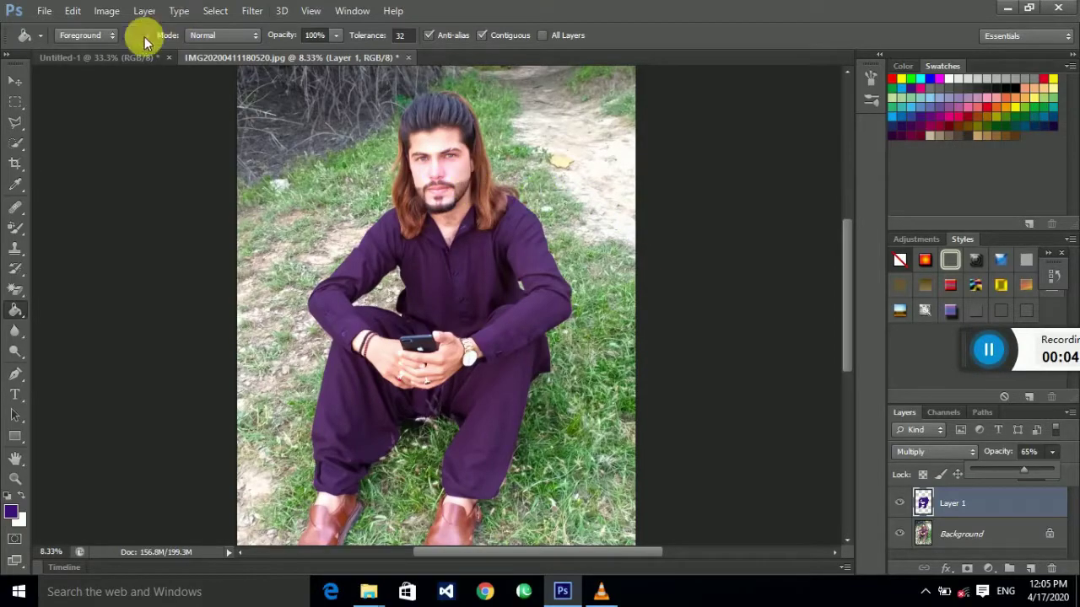
# Save the portrait to the Desktop under a new name as a JPEG at Quality 12 (Maximum).
pyautogui.click(44, 12)
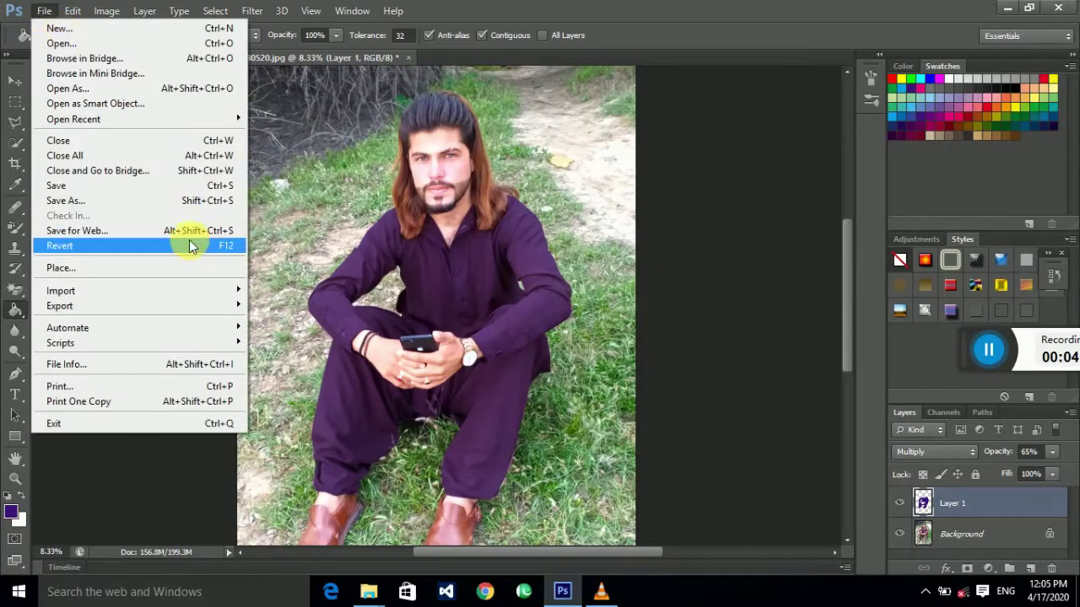
pyautogui.click(136, 201)
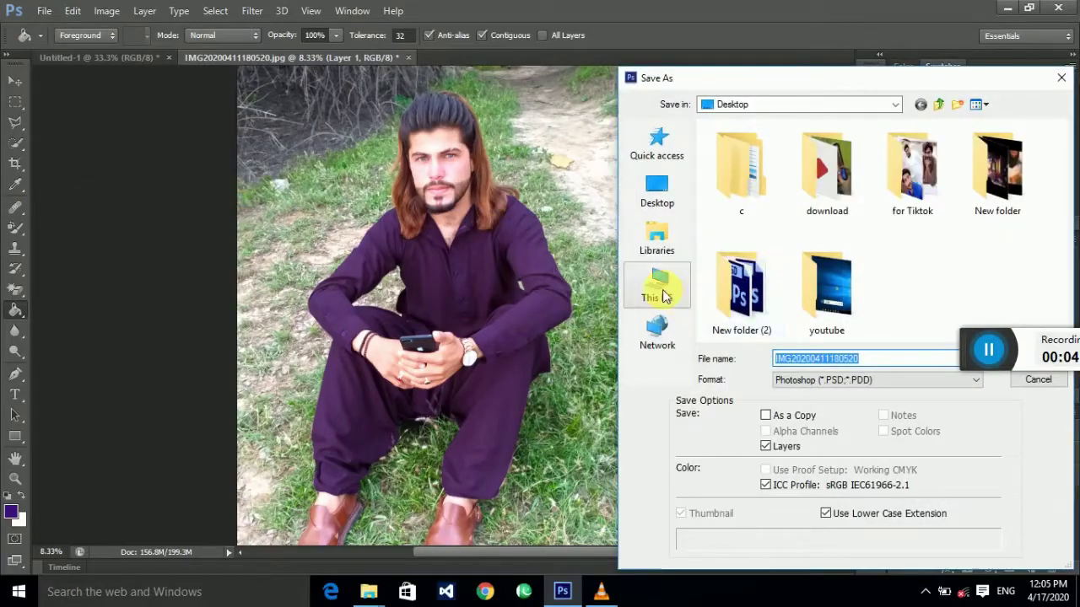
pyautogui.click(657, 285)
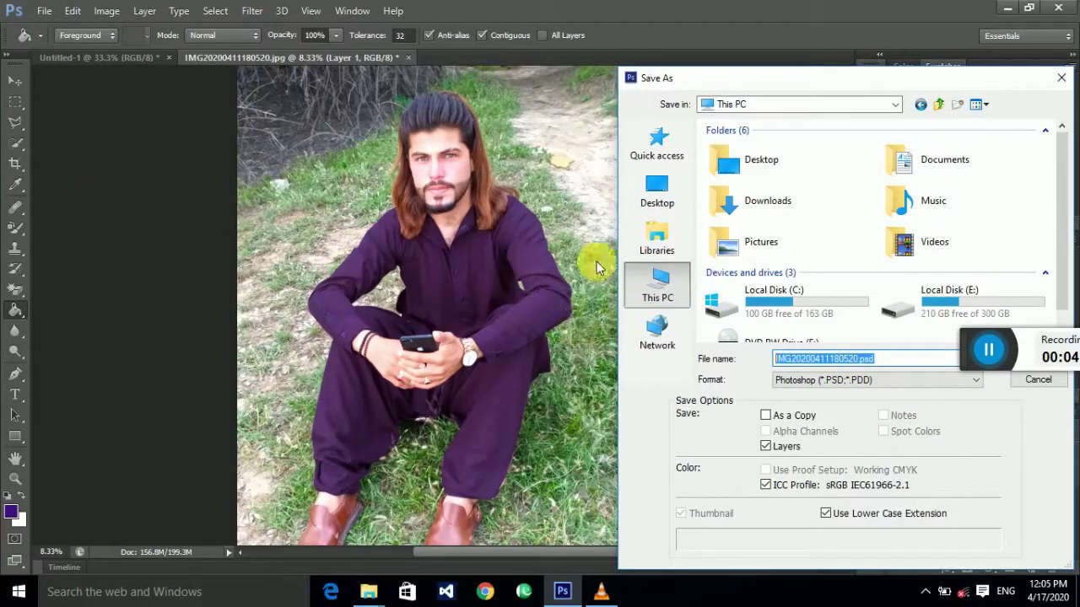
pyautogui.click(659, 201)
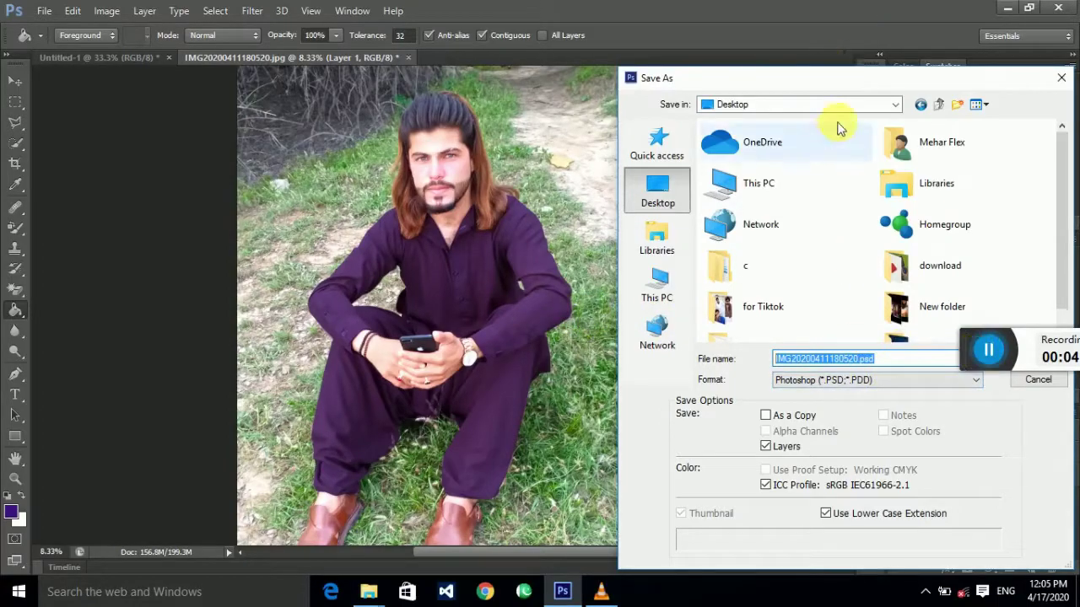
pyautogui.moveTo(849, 82); pyautogui.dragTo(475, 89)
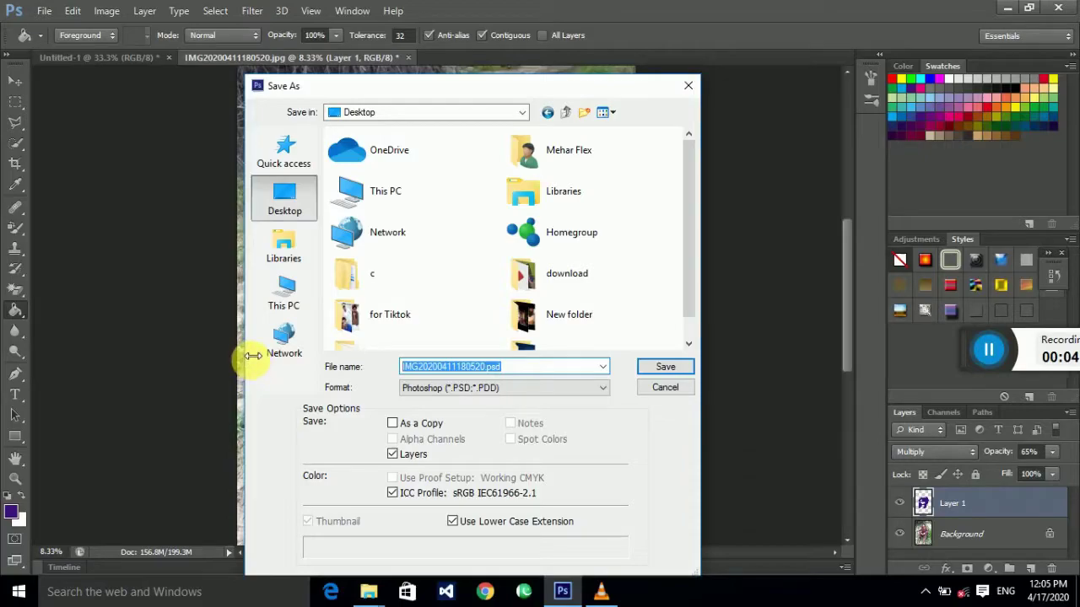
pyautogui.write('asi')
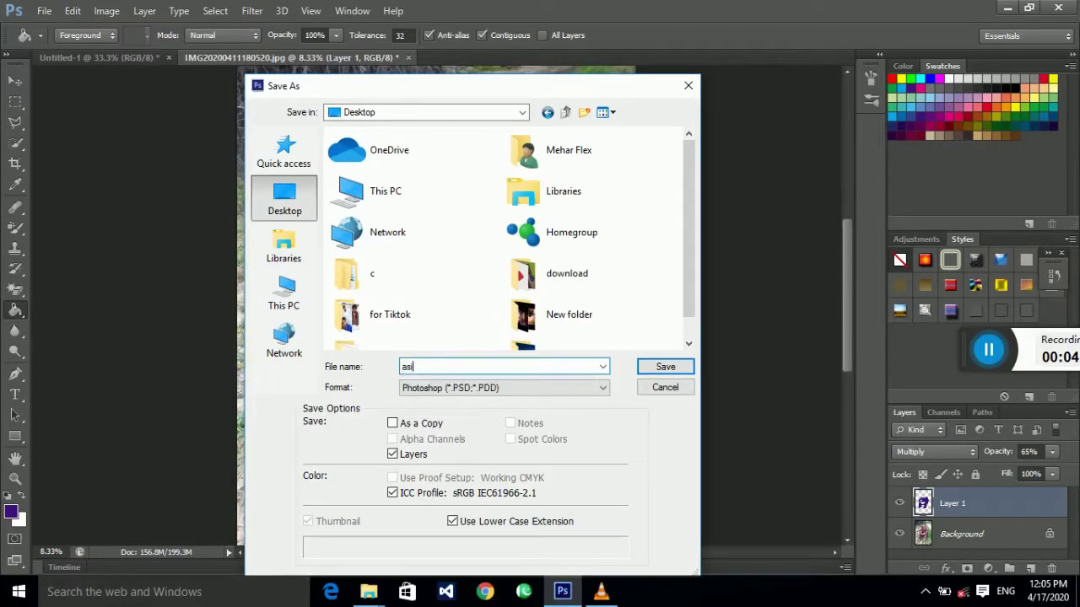
pyautogui.write('f khan')
pyautogui.click(539, 389)
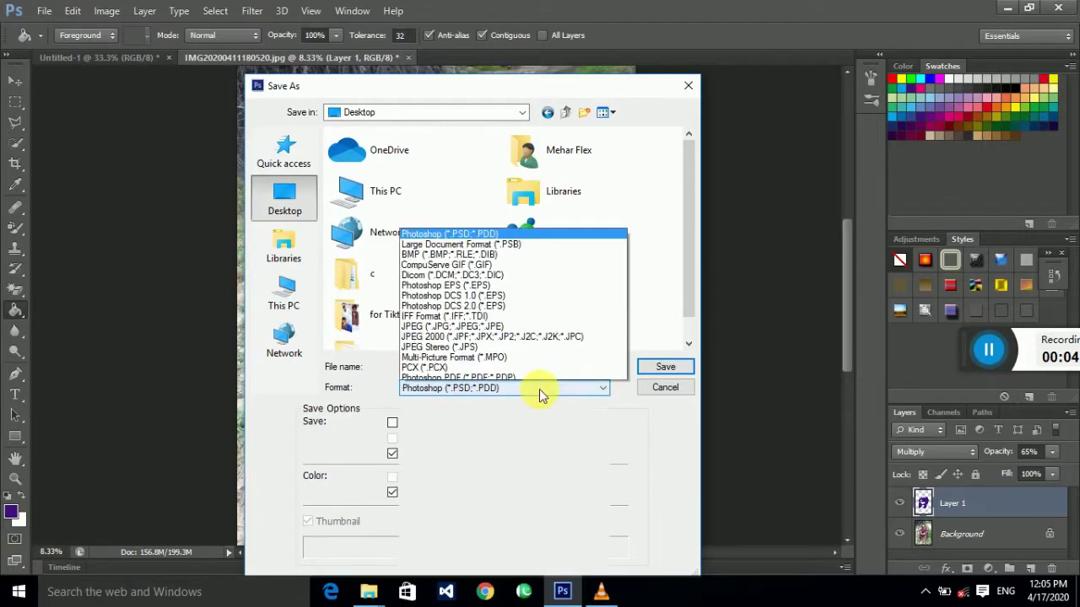
pyautogui.click(533, 251)
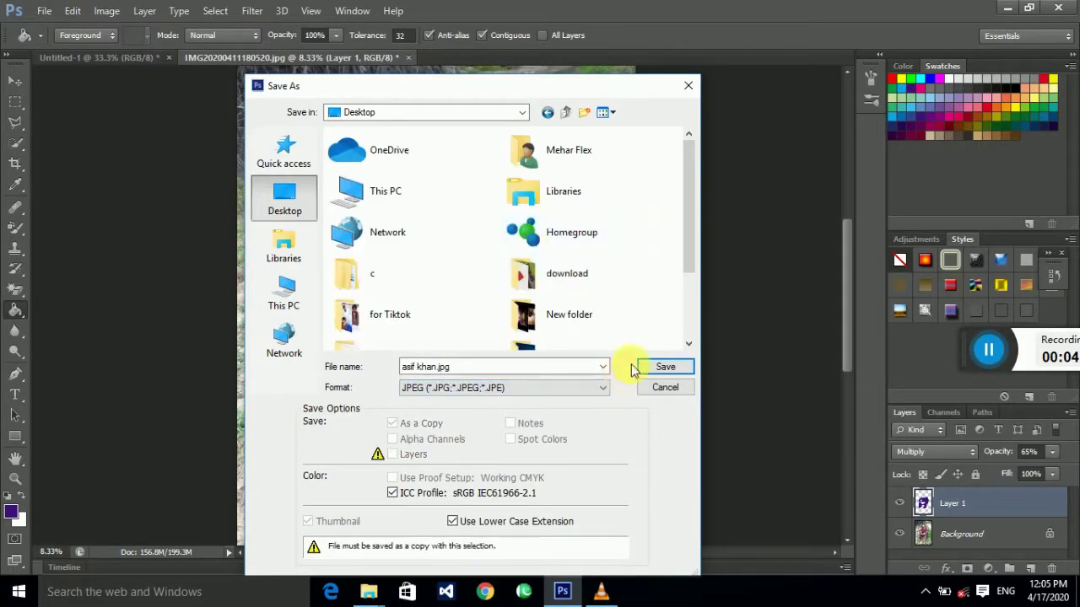
pyautogui.click(662, 367)
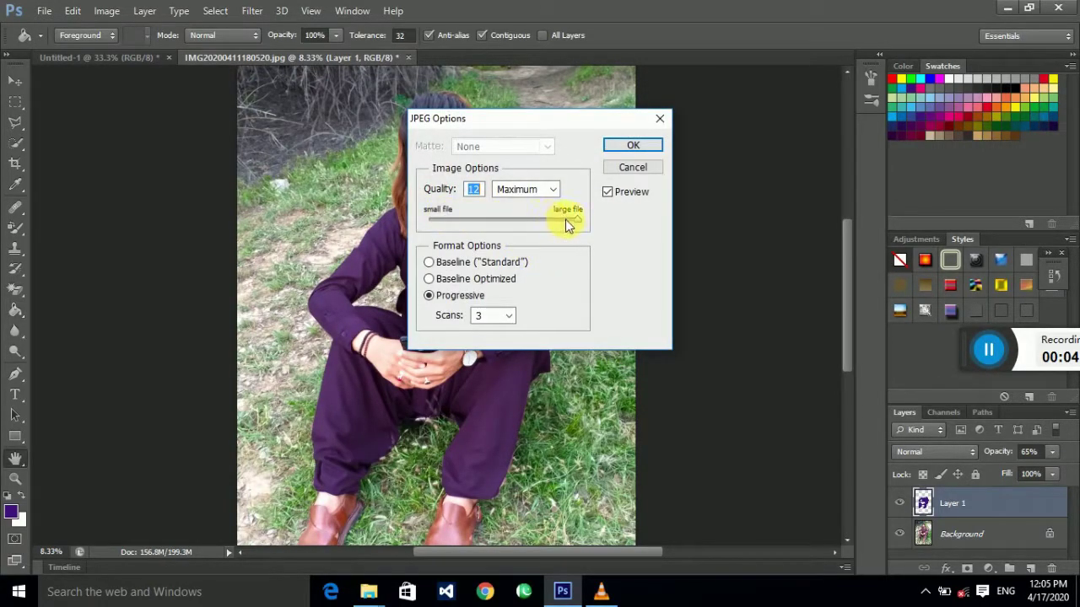
pyautogui.click(624, 148)
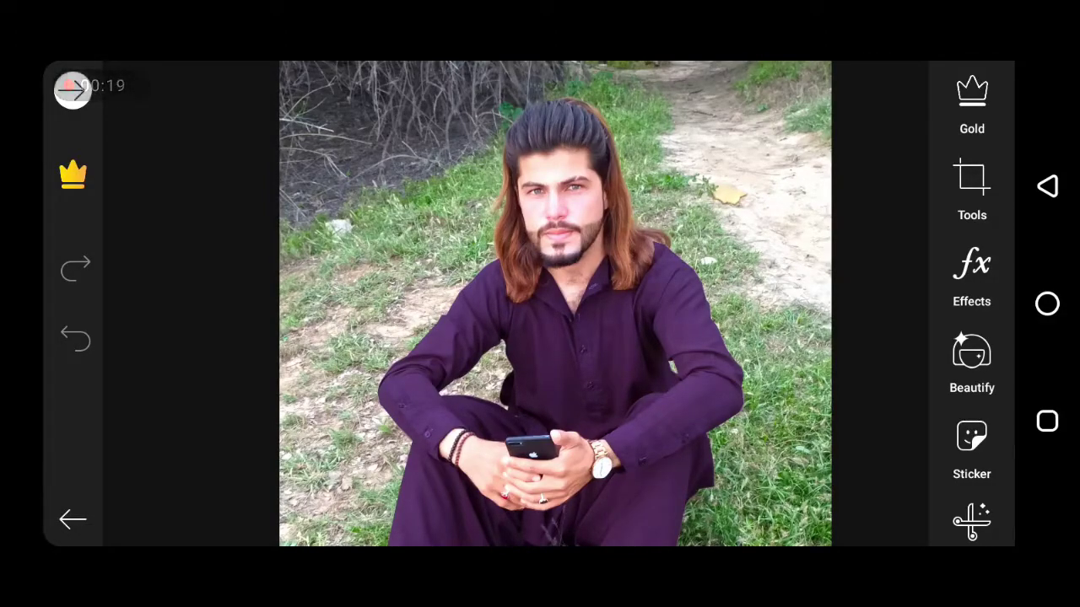
# Apply PicsArt's Auto beautify at the default strength of 50.
pyautogui.scroll(3, 555, 303)
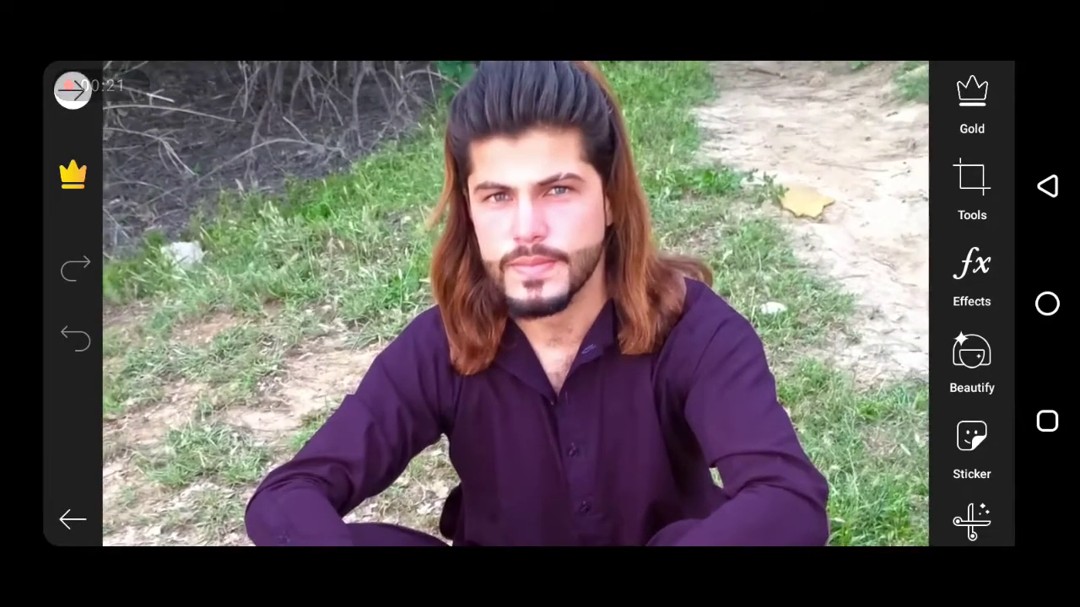
pyautogui.scroll(-1, 972, 304)
pyautogui.click(972, 279)
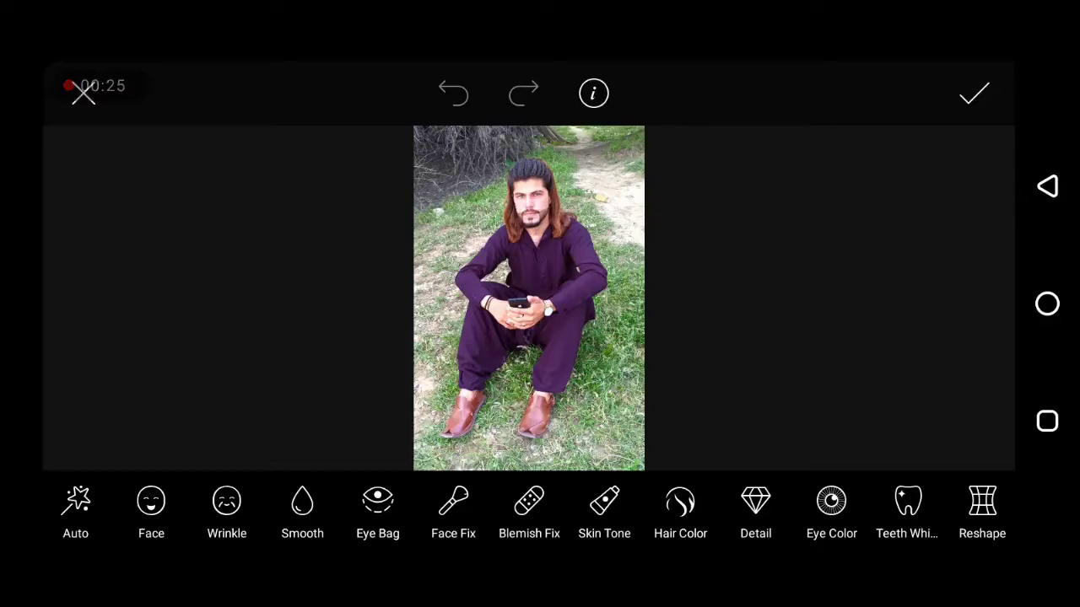
pyautogui.click(75, 510)
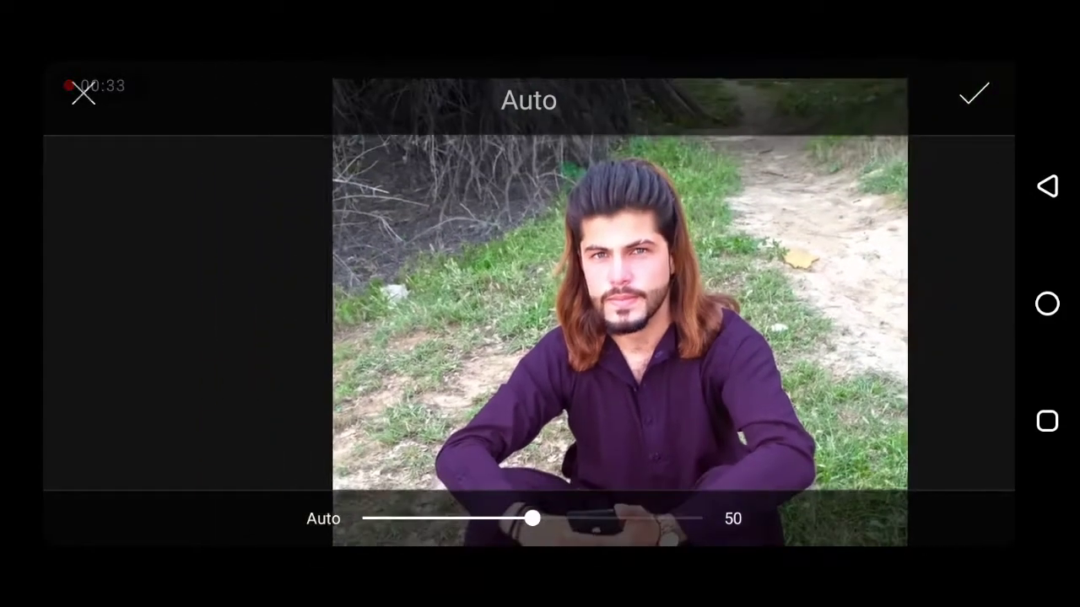
pyautogui.click(974, 94)
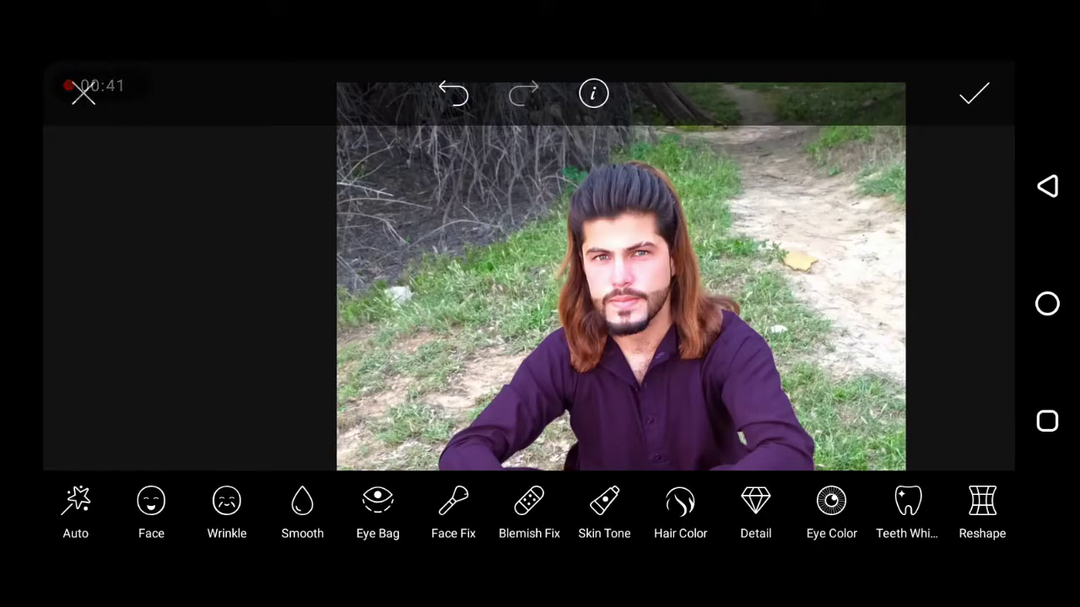
pyautogui.click(679, 510)
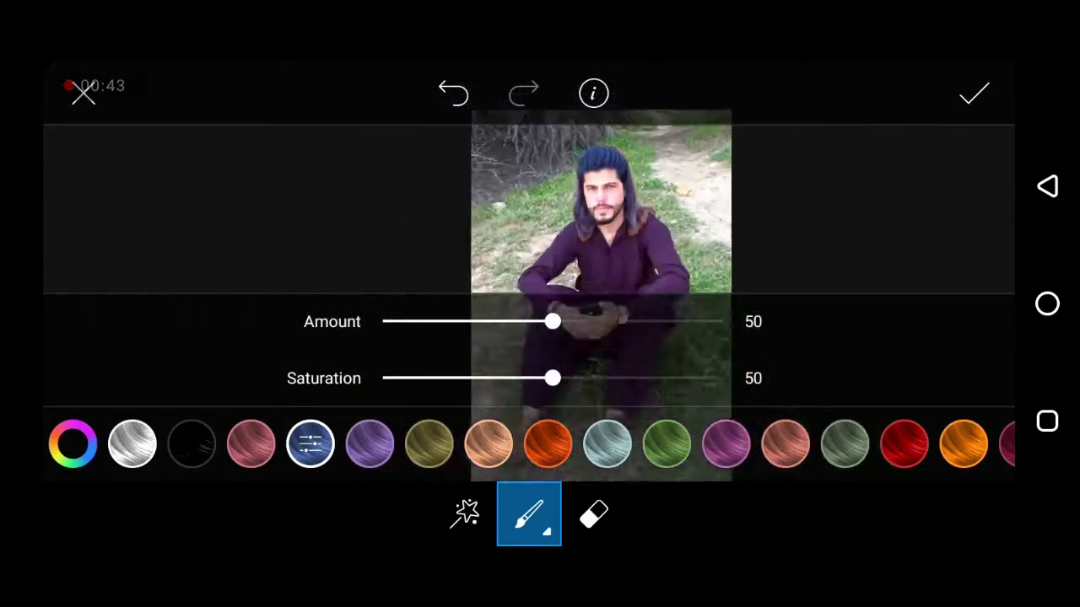
# Tint the hair with the tan golden-brown swatch at amount 35 and saturation 74.
pyautogui.scroll(5, 582, 270)
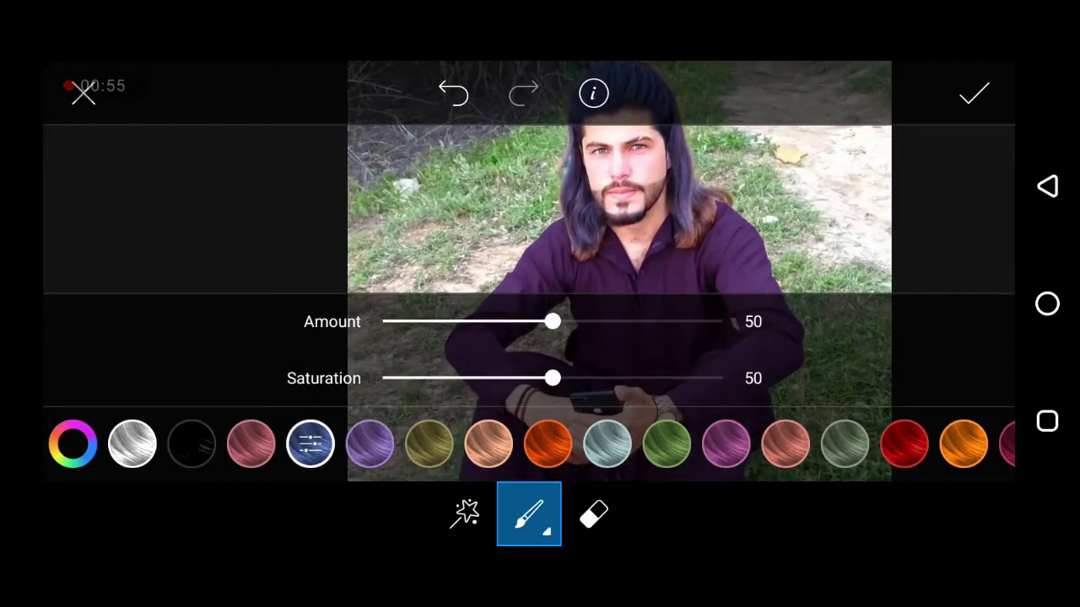
pyautogui.hscroll(2, 528, 445)
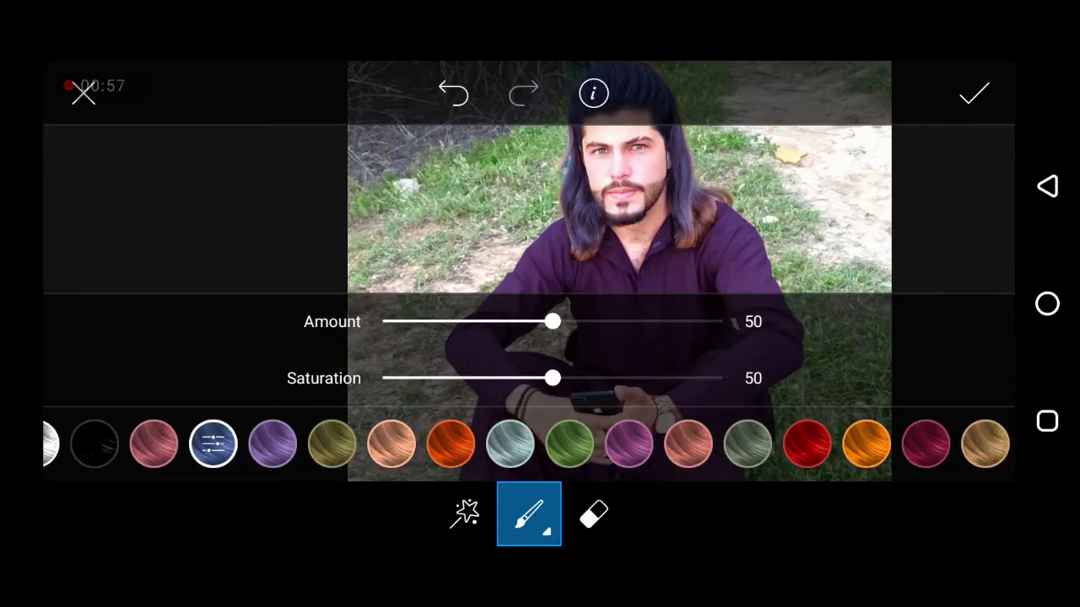
pyautogui.click(866, 444)
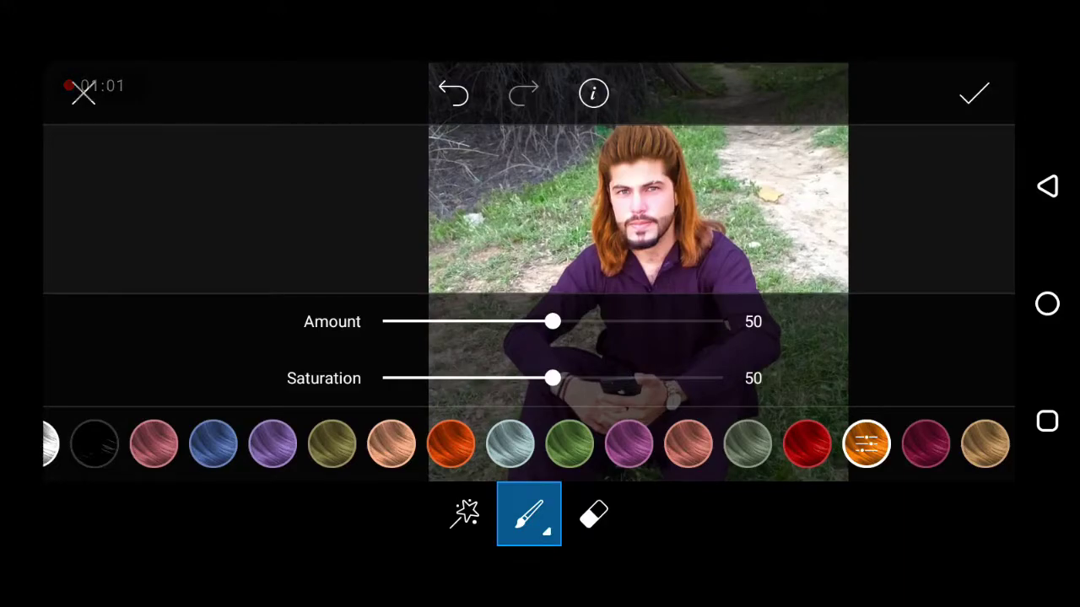
pyautogui.moveTo(553, 322); pyautogui.dragTo(494, 322)
pyautogui.moveTo(552, 377); pyautogui.dragTo(634, 378)
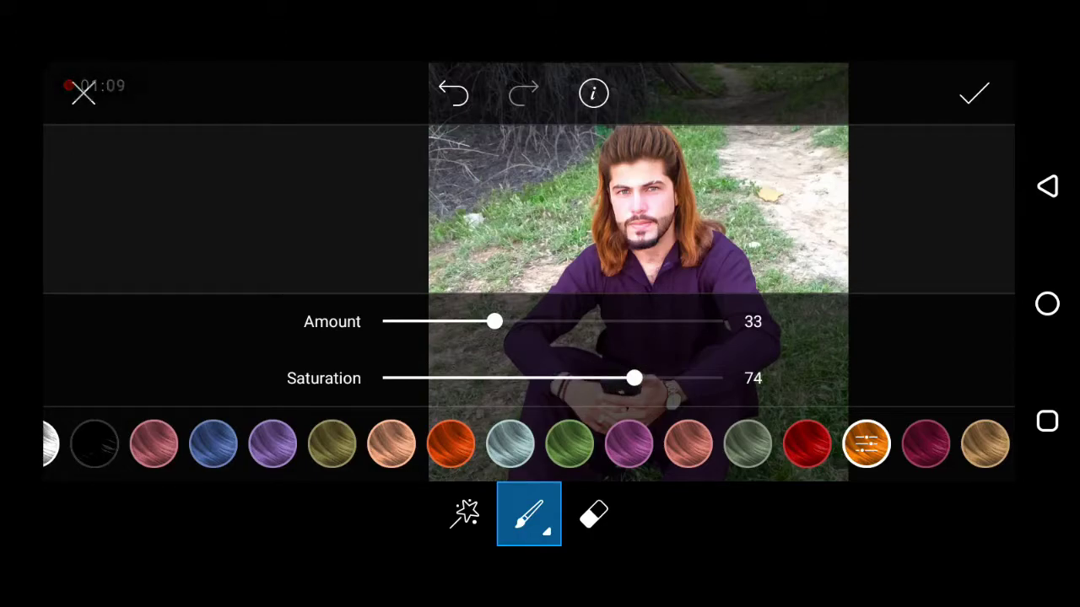
pyautogui.click(985, 443)
pyautogui.click(807, 443)
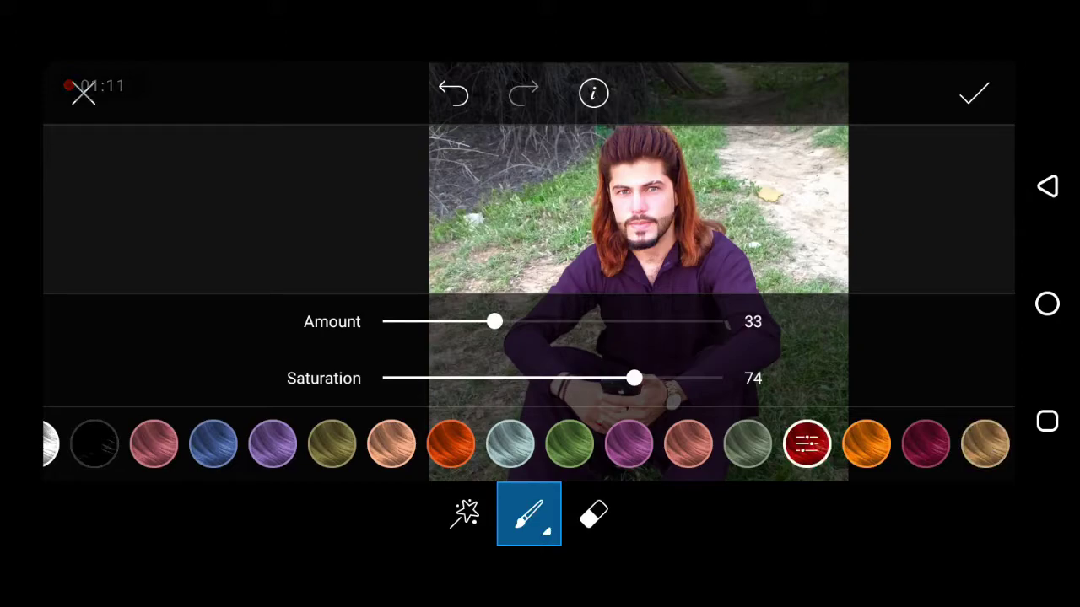
pyautogui.click(985, 444)
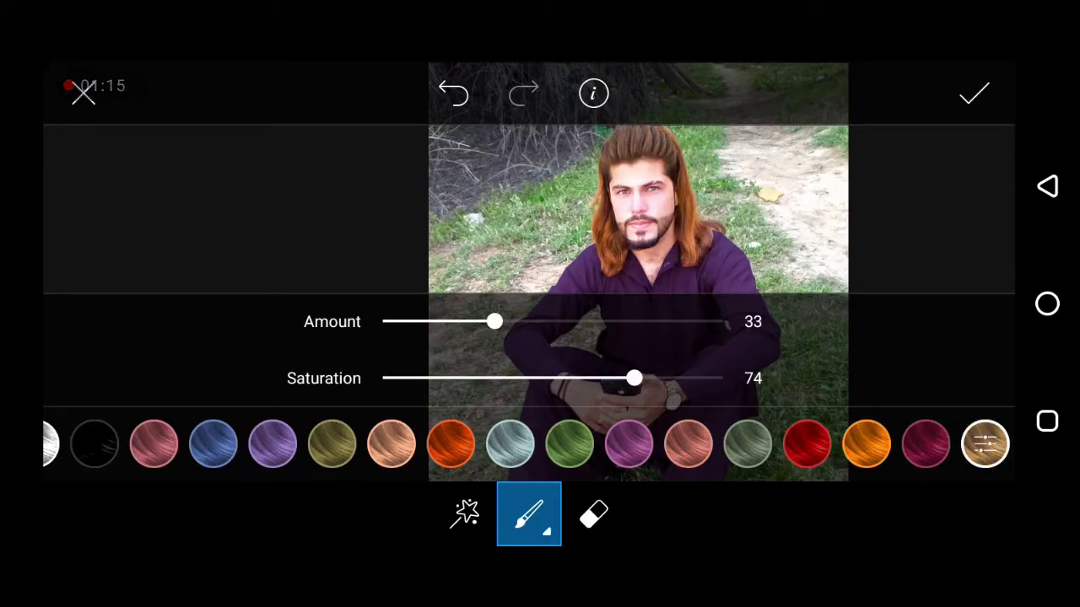
pyautogui.moveTo(494, 322); pyautogui.dragTo(501, 321)
pyautogui.click(974, 93)
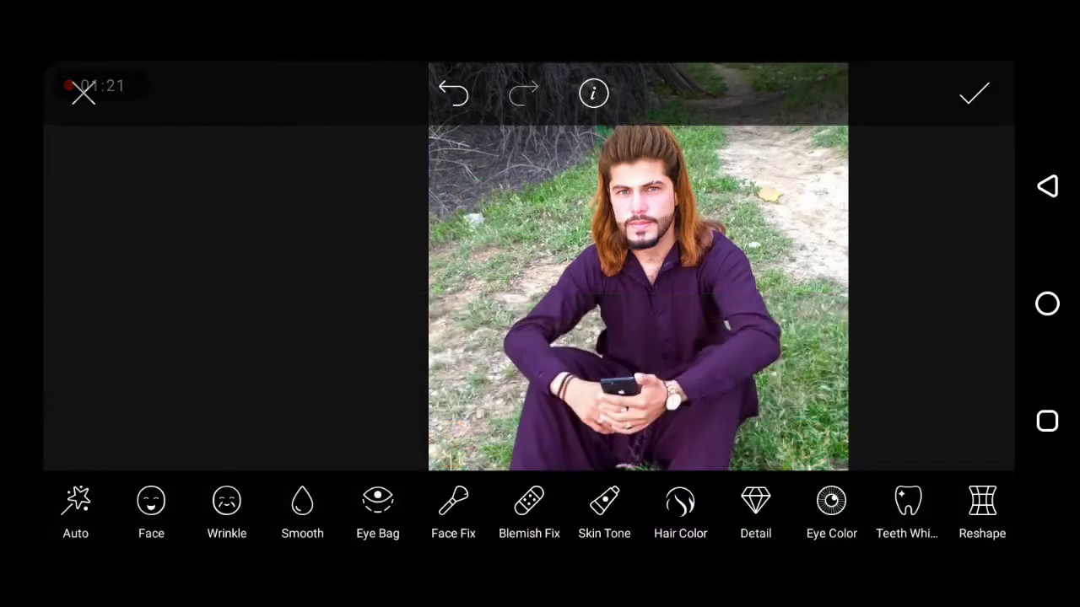
# Brush Detail onto the face with hardness 100 and brush size about 29.
pyautogui.scroll(5, 638, 253)
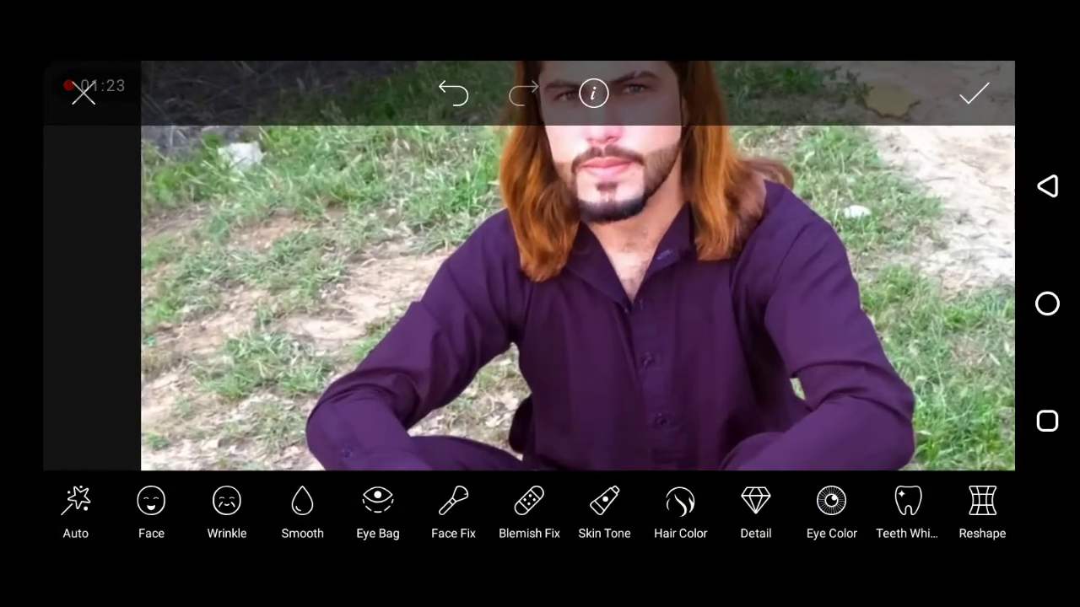
pyautogui.scroll(-1, 809, 388)
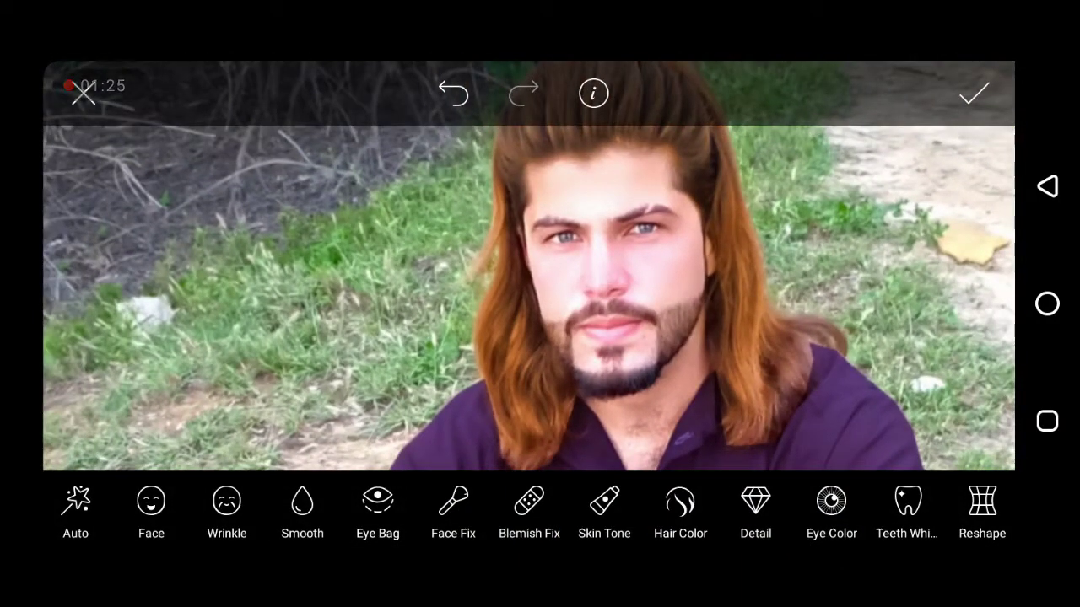
pyautogui.scroll(3, 607, 270)
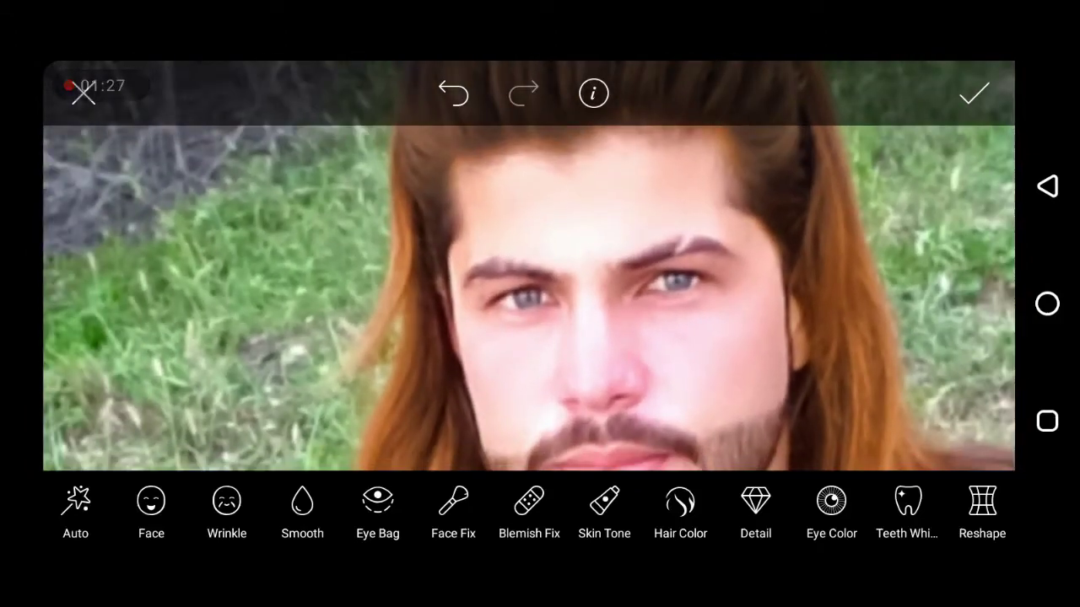
pyautogui.hscroll(1, 533, 510)
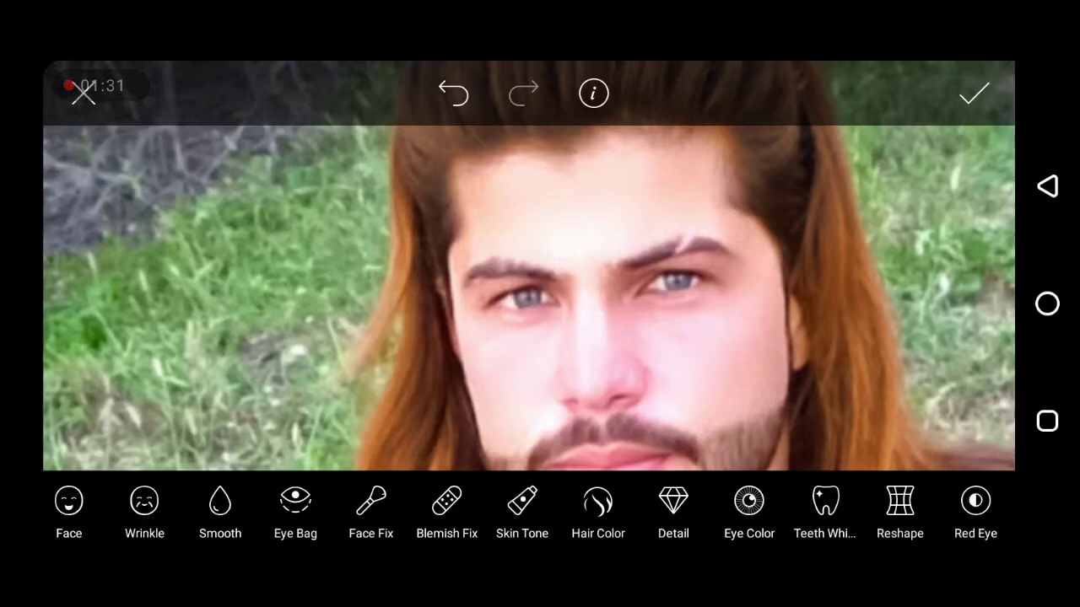
pyautogui.click(673, 510)
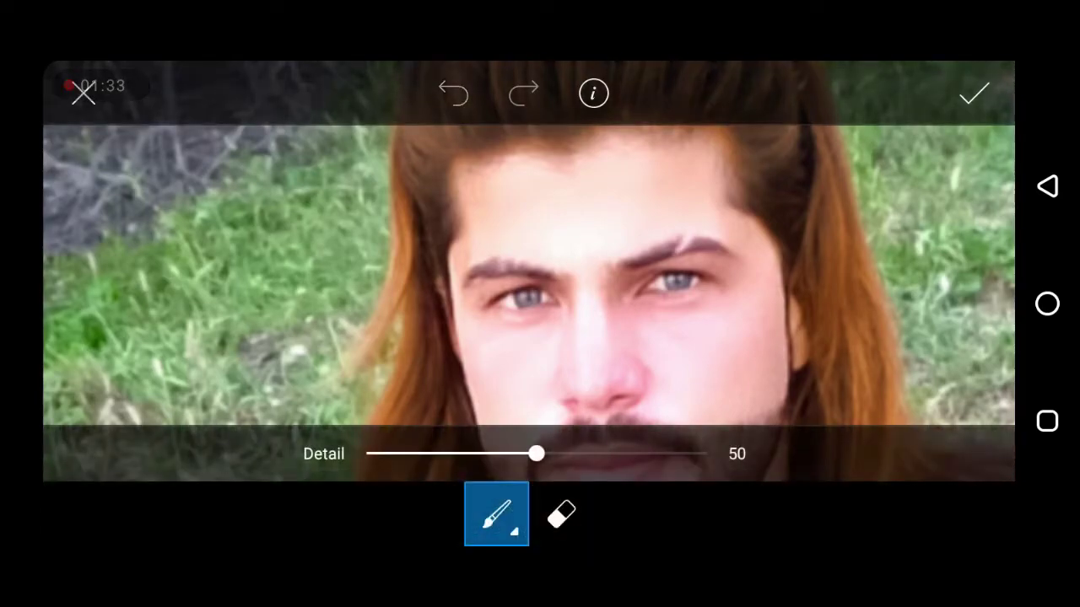
pyautogui.click(496, 514)
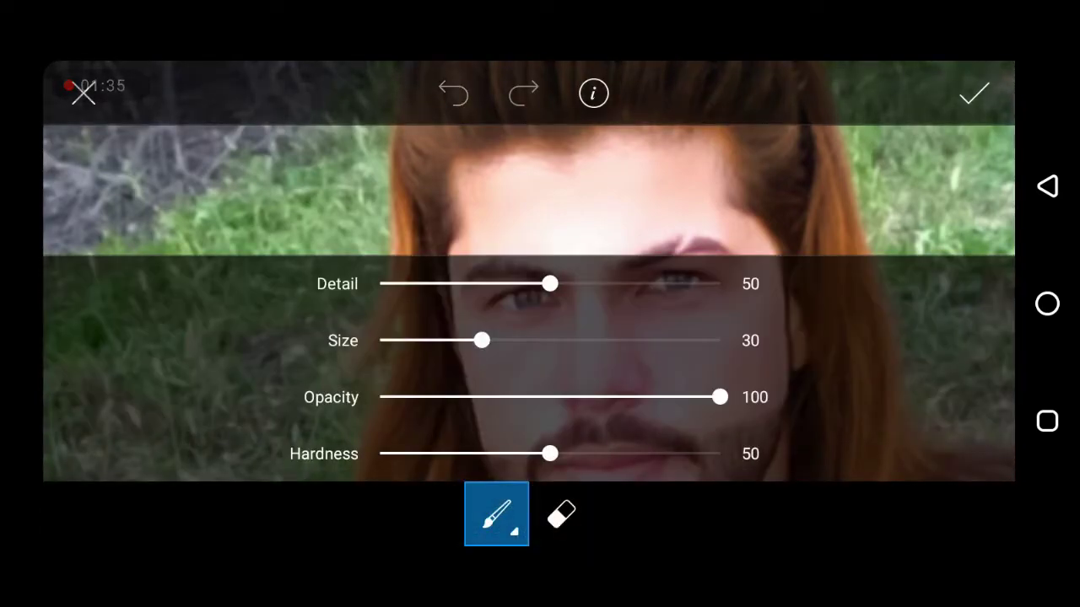
pyautogui.scroll(-2, 529, 270)
pyautogui.scroll(4, 528, 269)
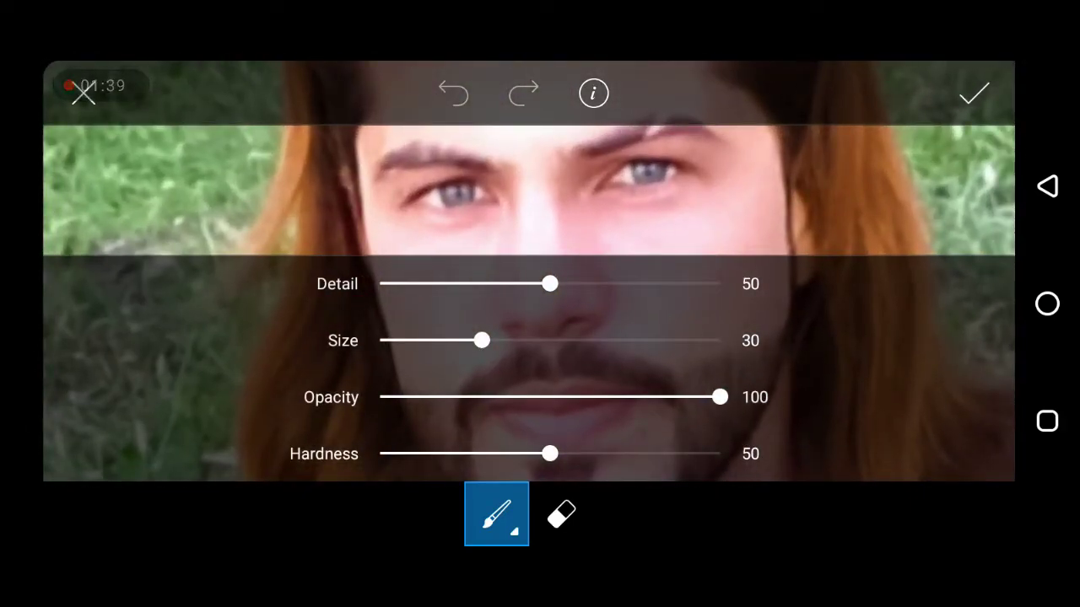
pyautogui.moveTo(550, 454); pyautogui.dragTo(719, 454)
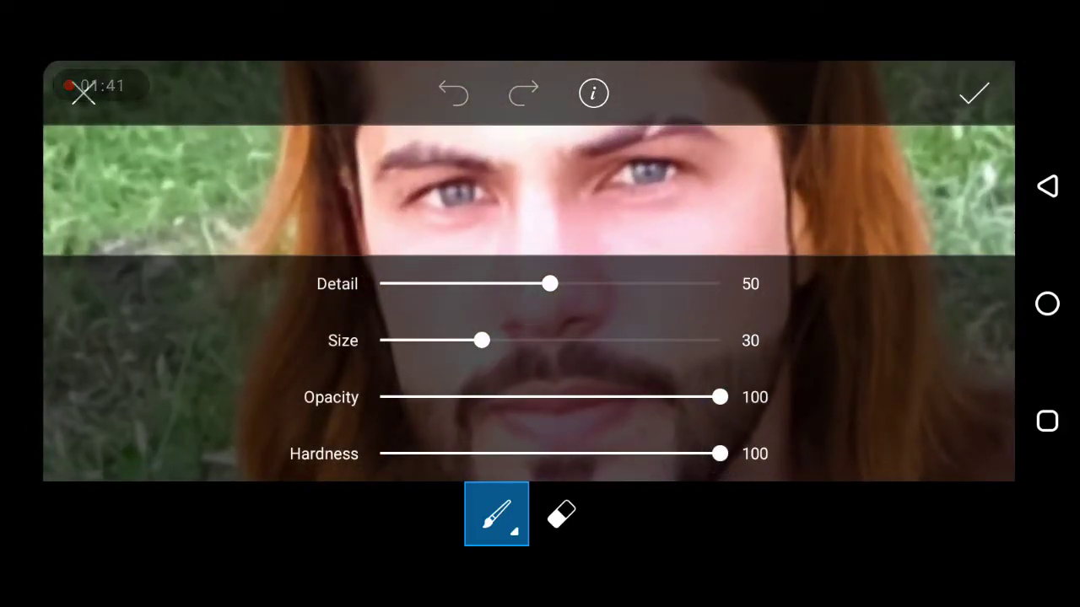
pyautogui.moveTo(481, 340); pyautogui.dragTo(478, 340)
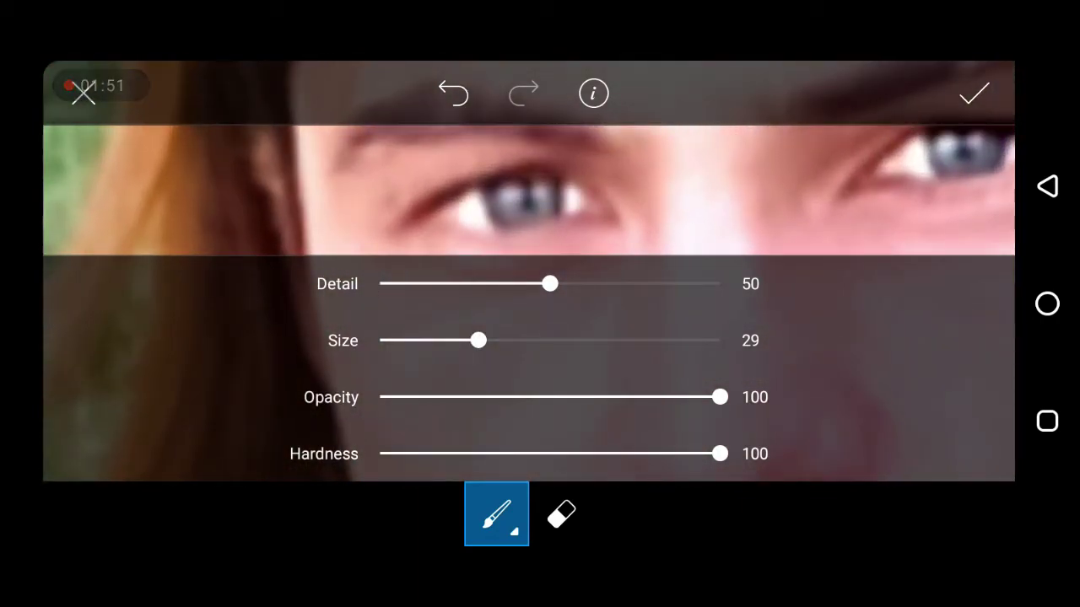
pyautogui.scroll(-3, 528, 270)
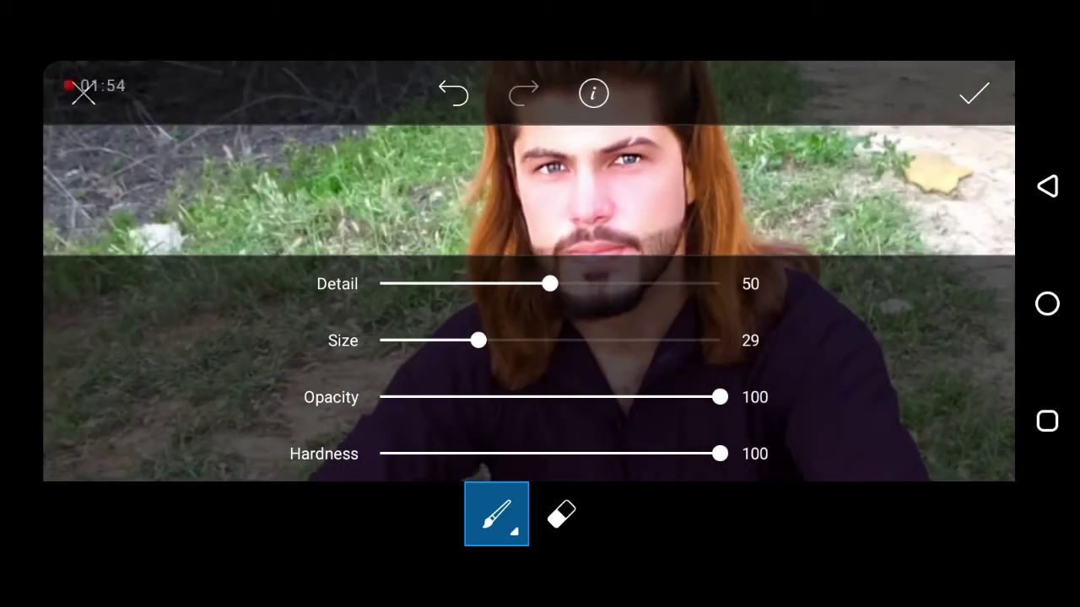
pyautogui.click(974, 92)
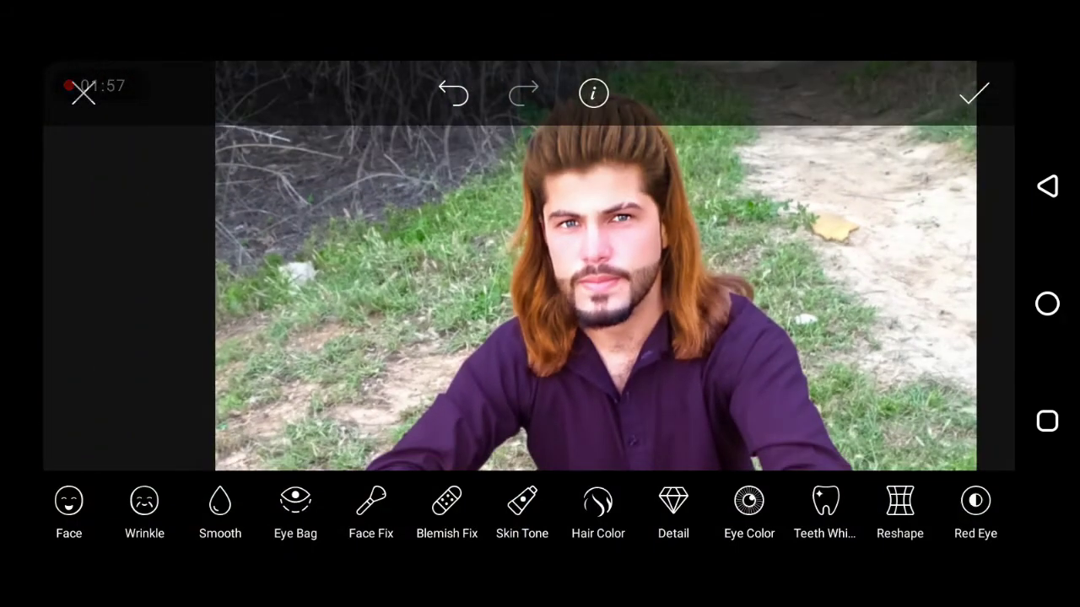
# Confirm the beautify edits and save the portrait to the device gallery from the Share screen.
pyautogui.scroll(3, 647, 266)
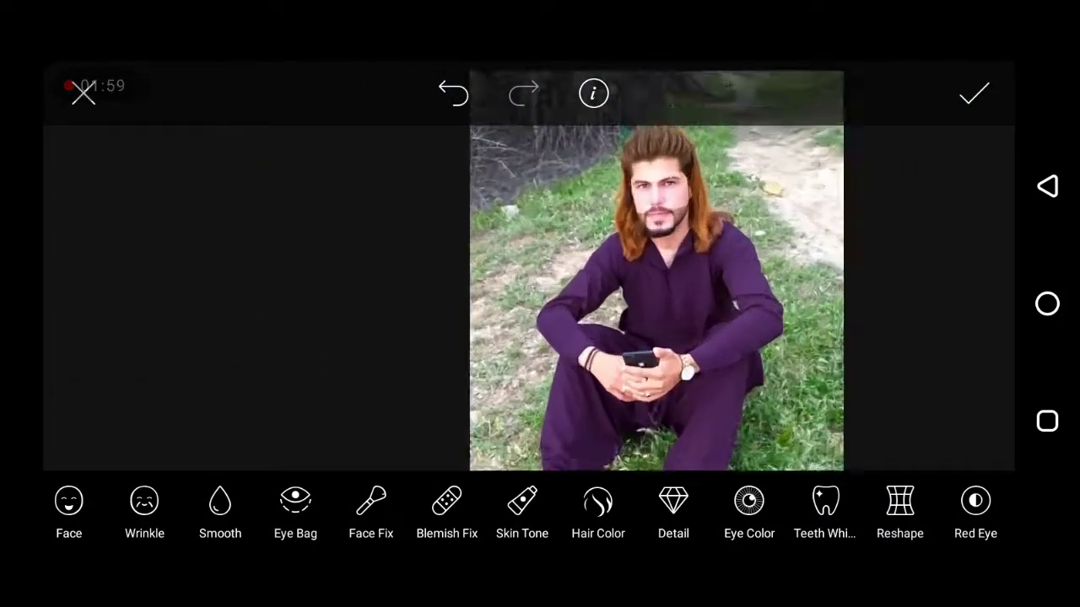
pyautogui.scroll(2, 647, 266)
pyautogui.scroll(-2, 540, 266)
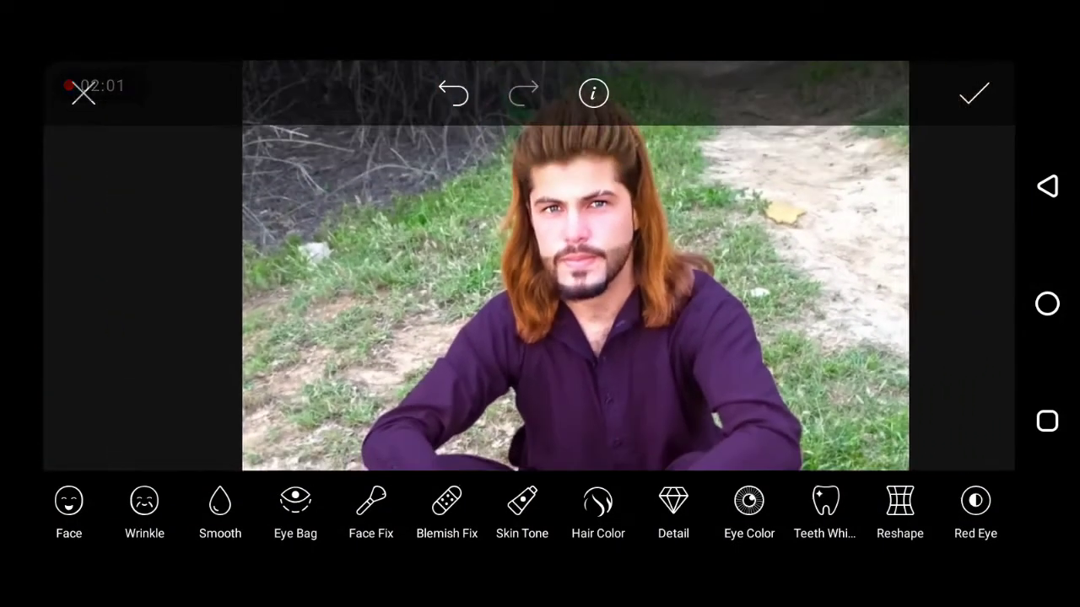
pyautogui.scroll(1, 523, 266)
pyautogui.scroll(-2, 523, 295)
pyautogui.click(975, 93)
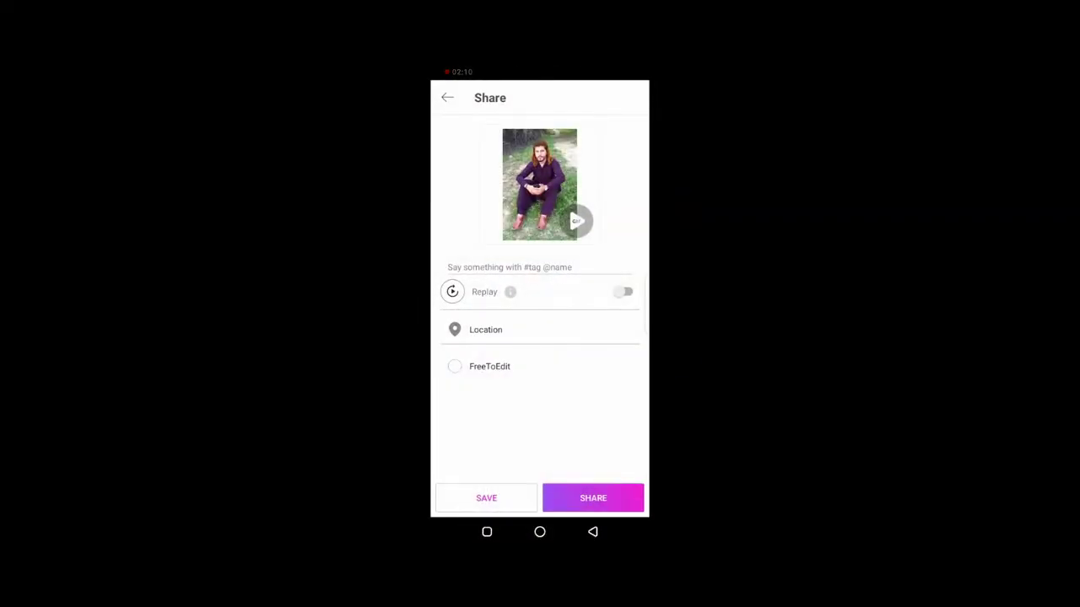
pyautogui.click(593, 498)
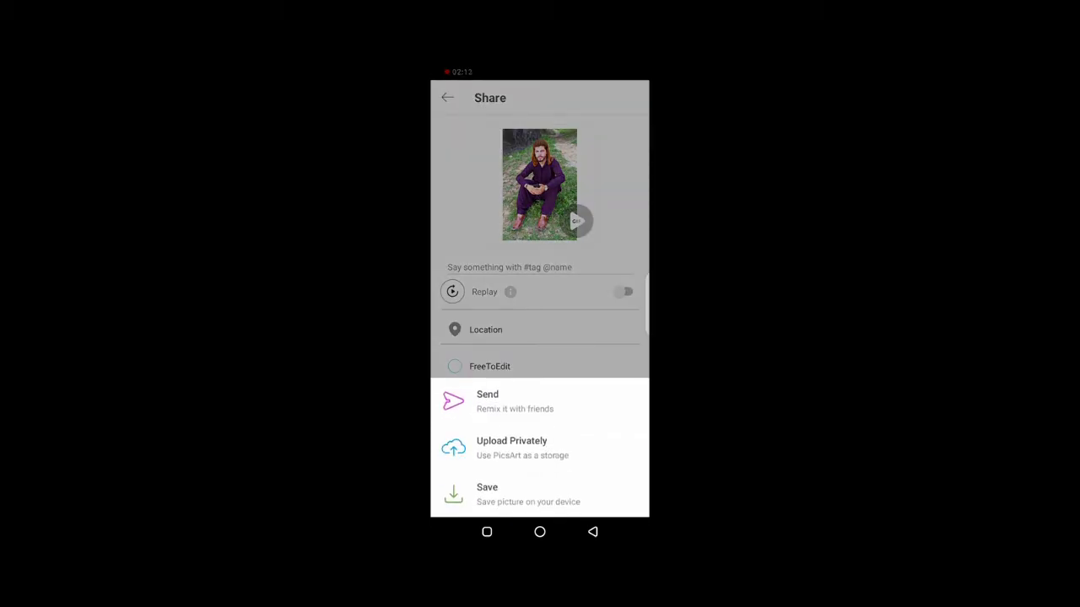
pyautogui.click(509, 494)
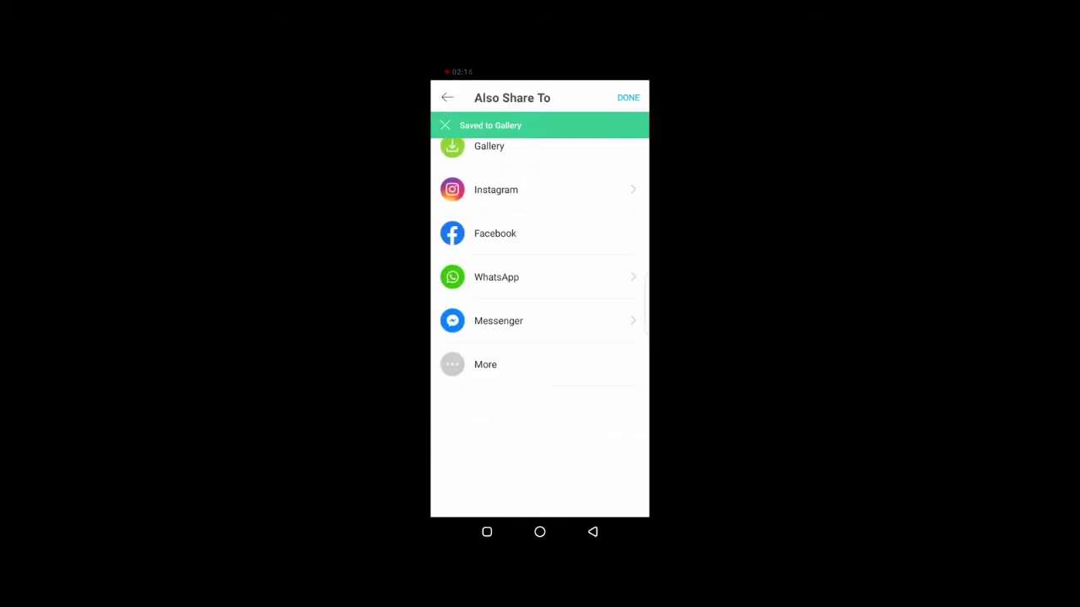